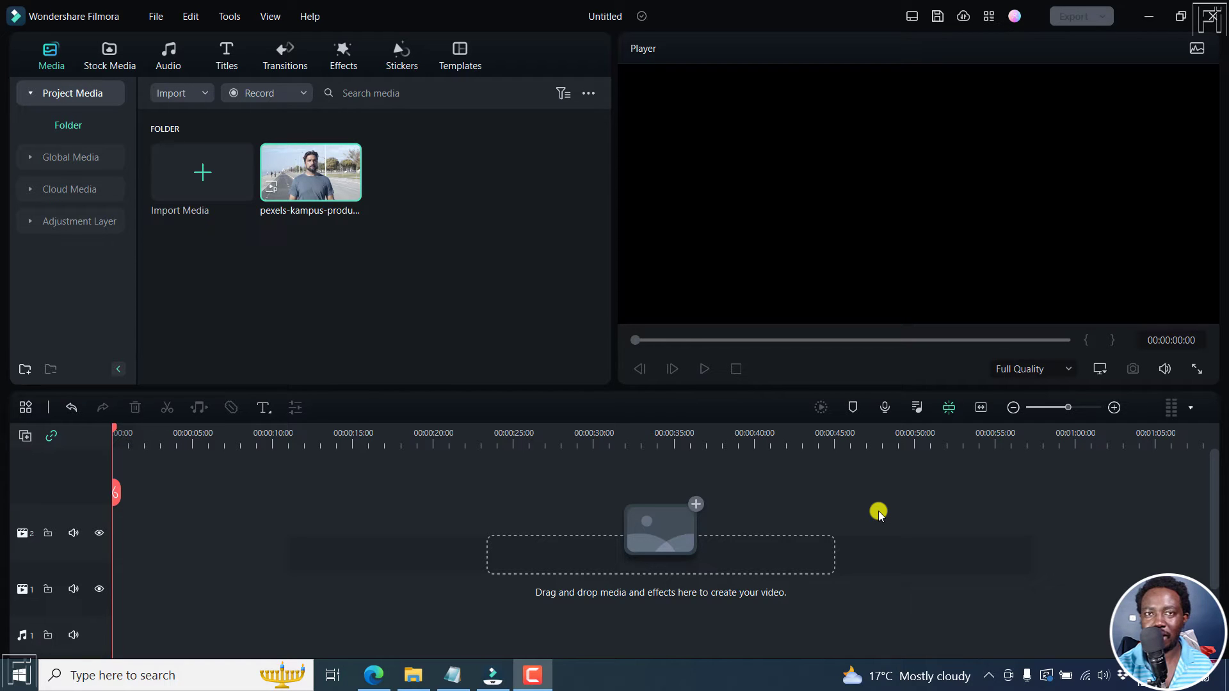
Add the night mountain-lake Pexels stock video to track 1 and return the playhead to the start
left_click(111, 64)
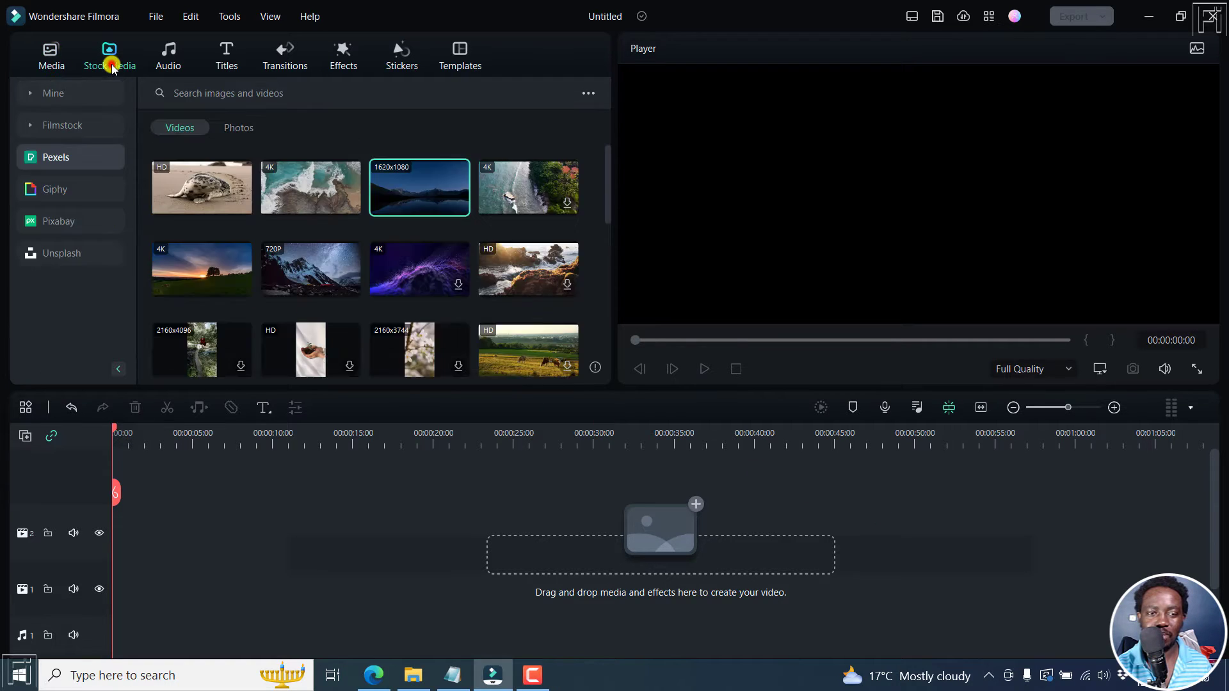
left_click(458, 203)
key("Home")
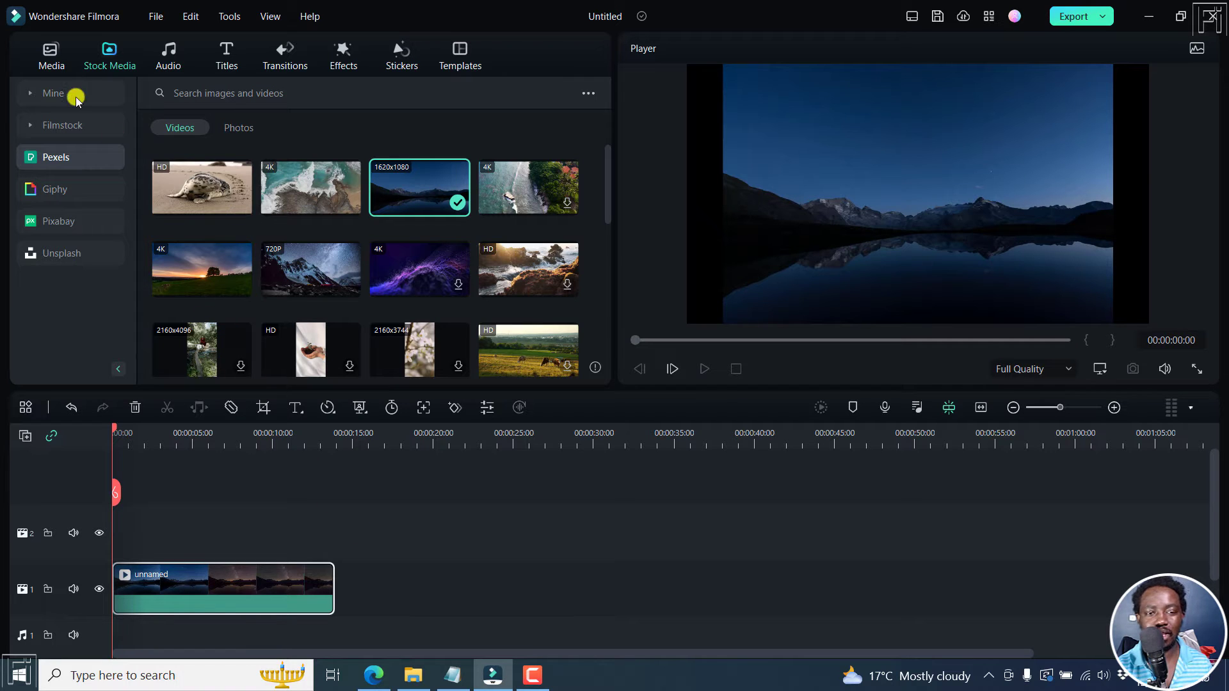
Place the pexels-kampus-production man clip on track 2 and trim it to its first 00:00:05:17
left_click(58, 63)
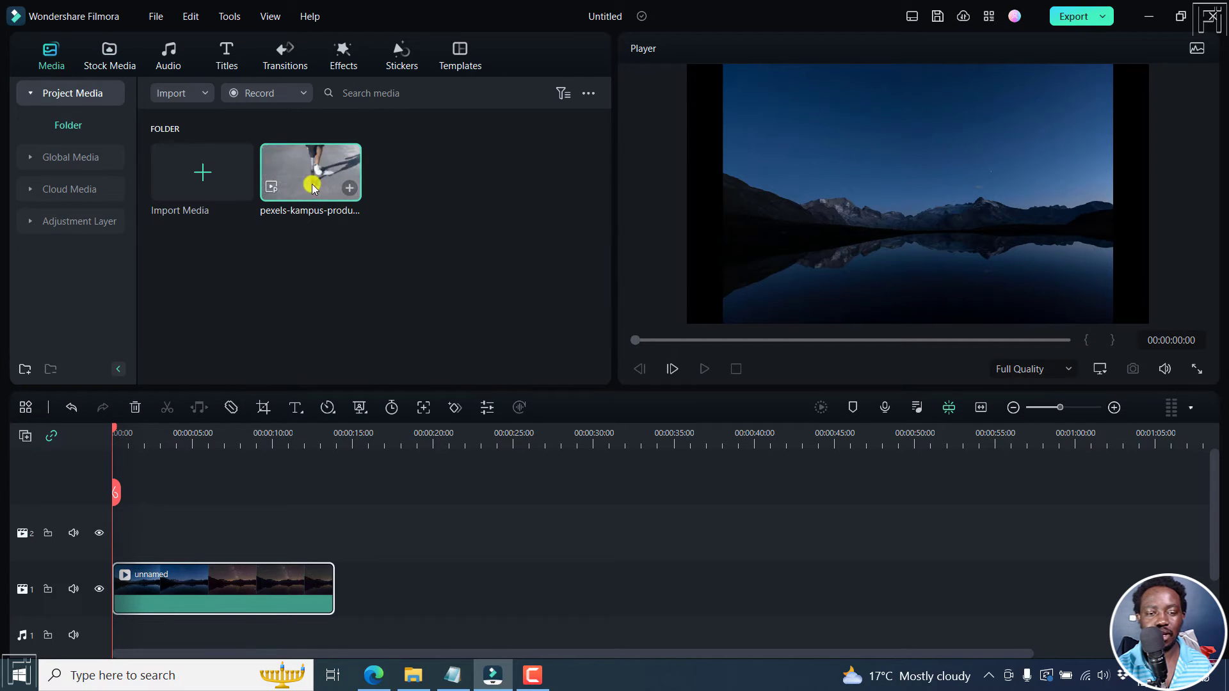
left_click_drag(312, 187, 124, 533)
left_click_drag(113, 428, 208, 440)
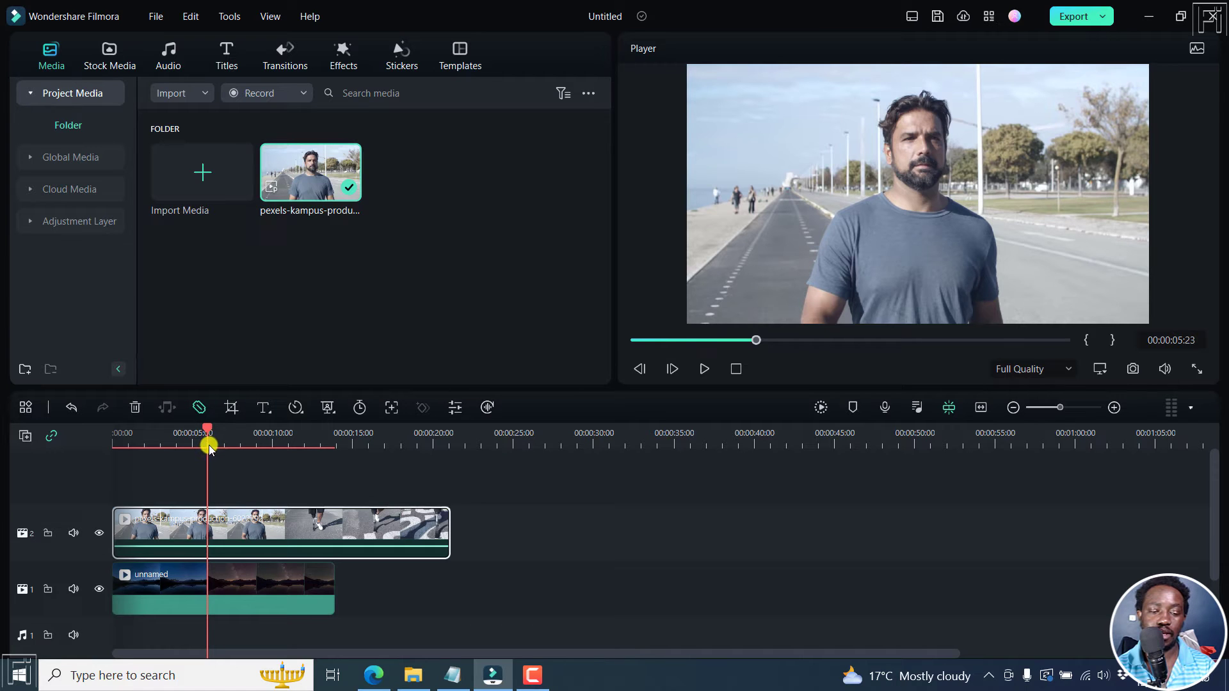
left_click(205, 512)
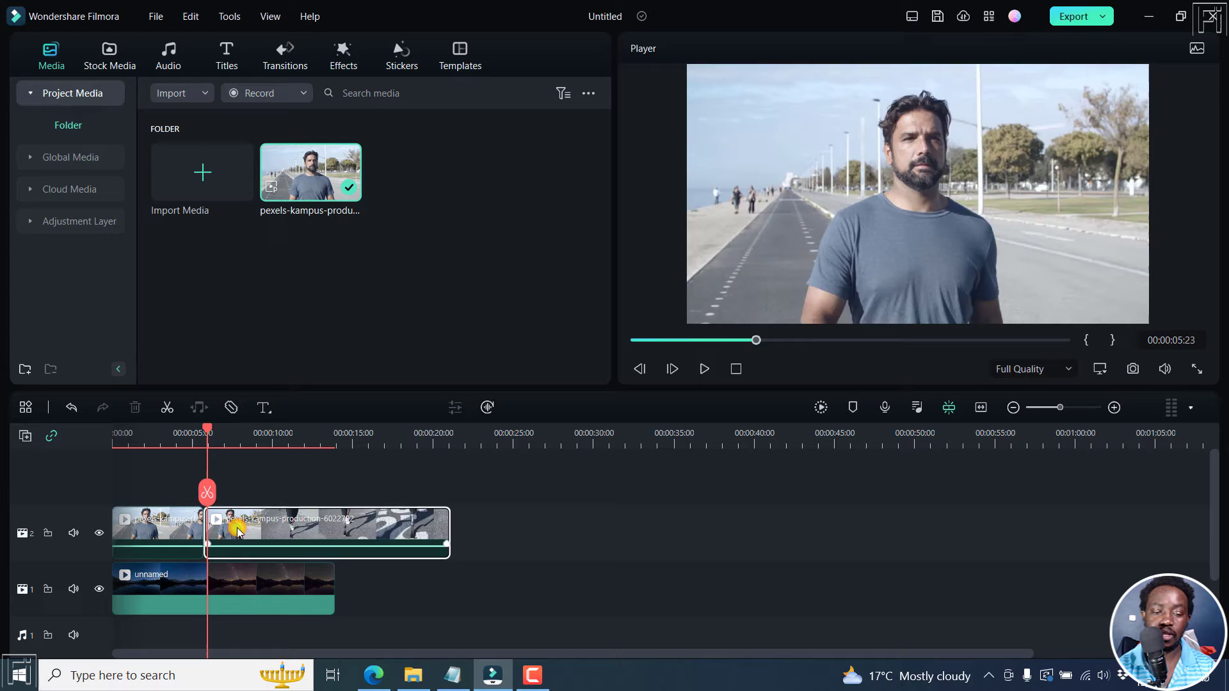
key("Delete")
key("Home")
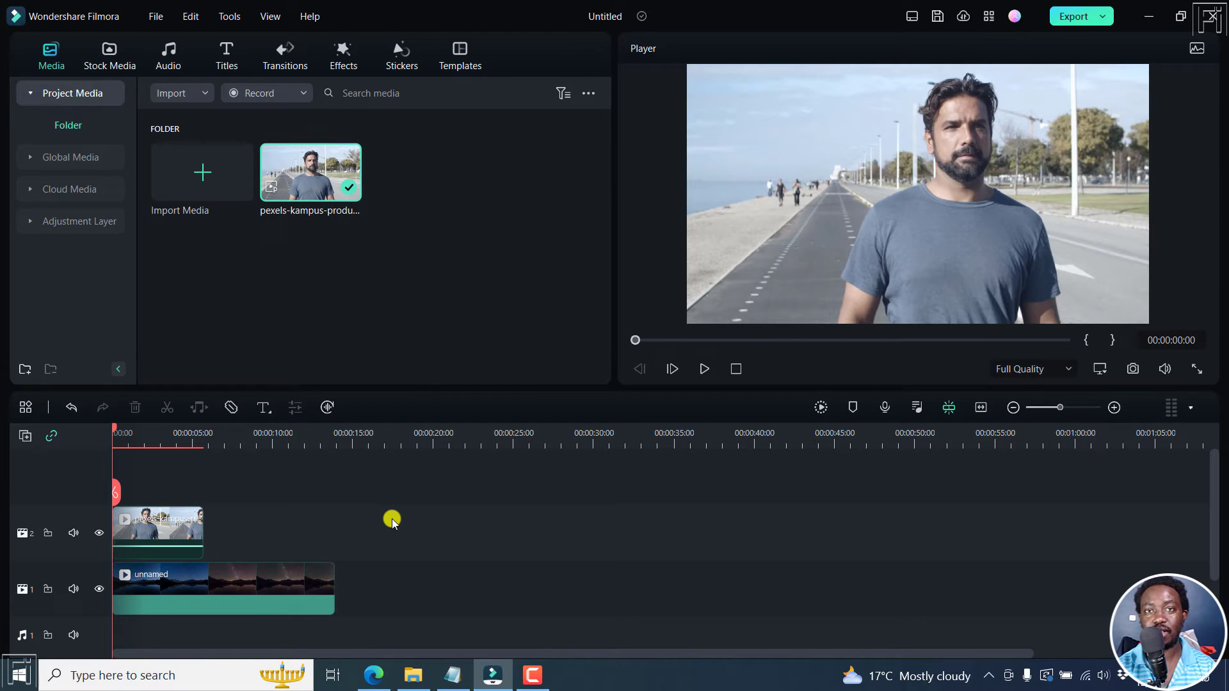
Apply the Draw Mask preset from the man clip's Video > Mask settings
double_click(160, 523)
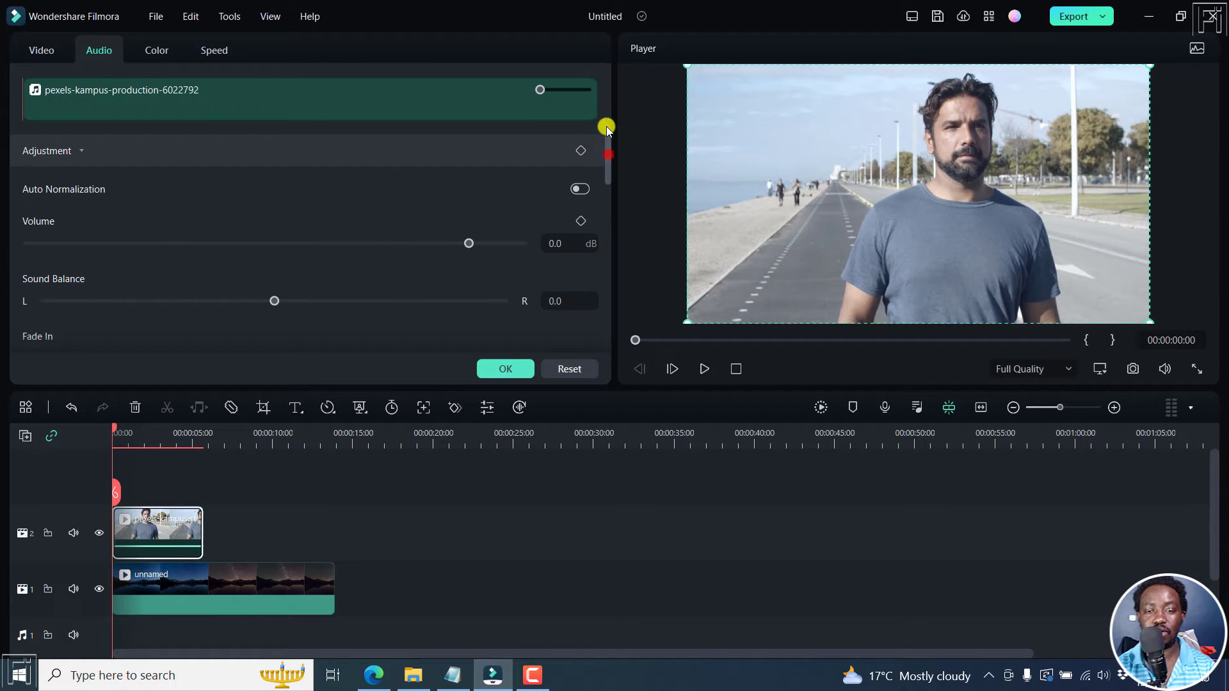
left_click(32, 50)
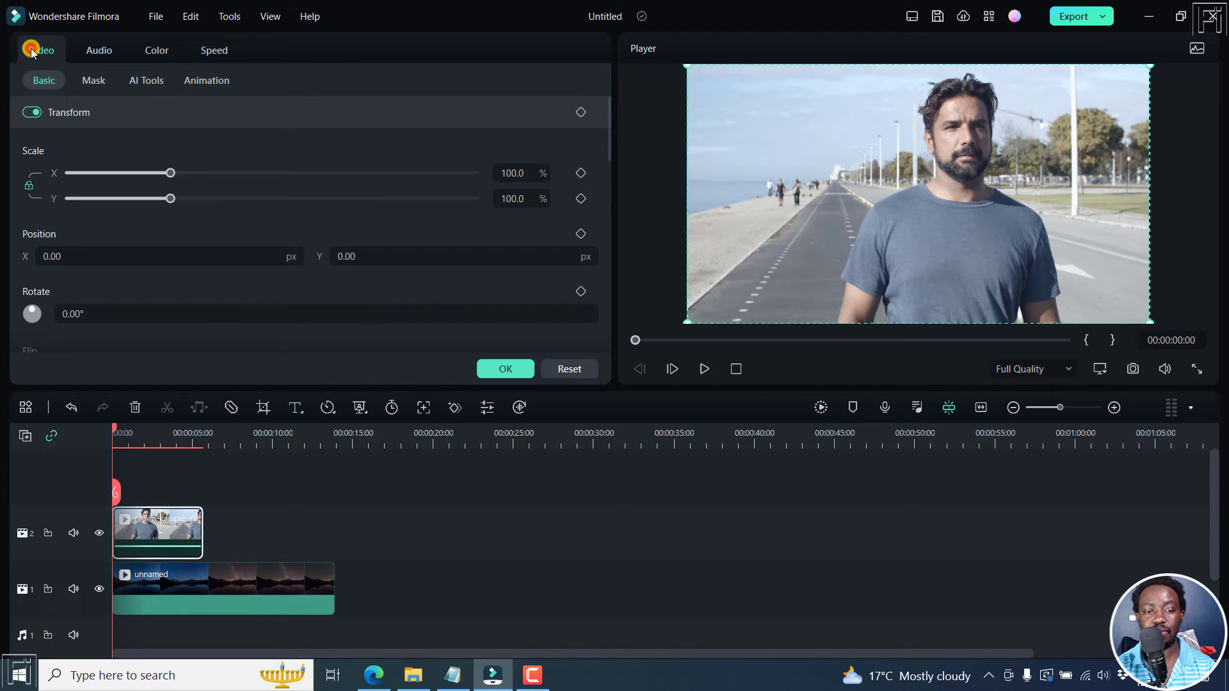
left_click(95, 80)
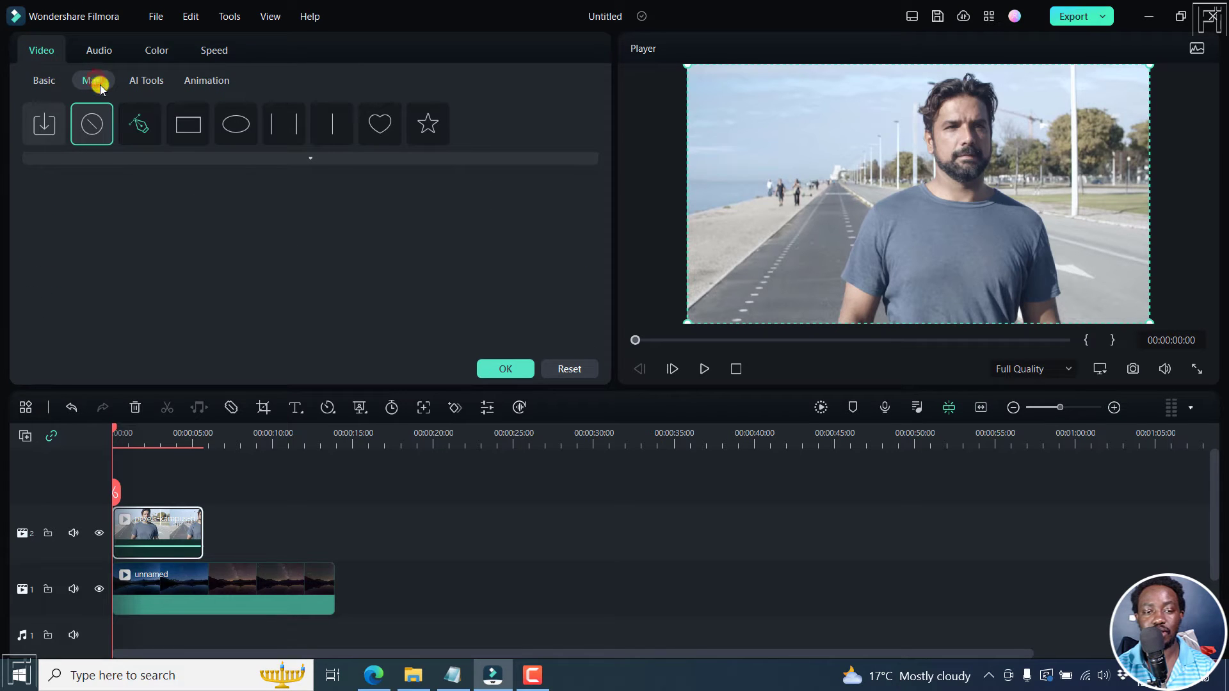
left_click(141, 125)
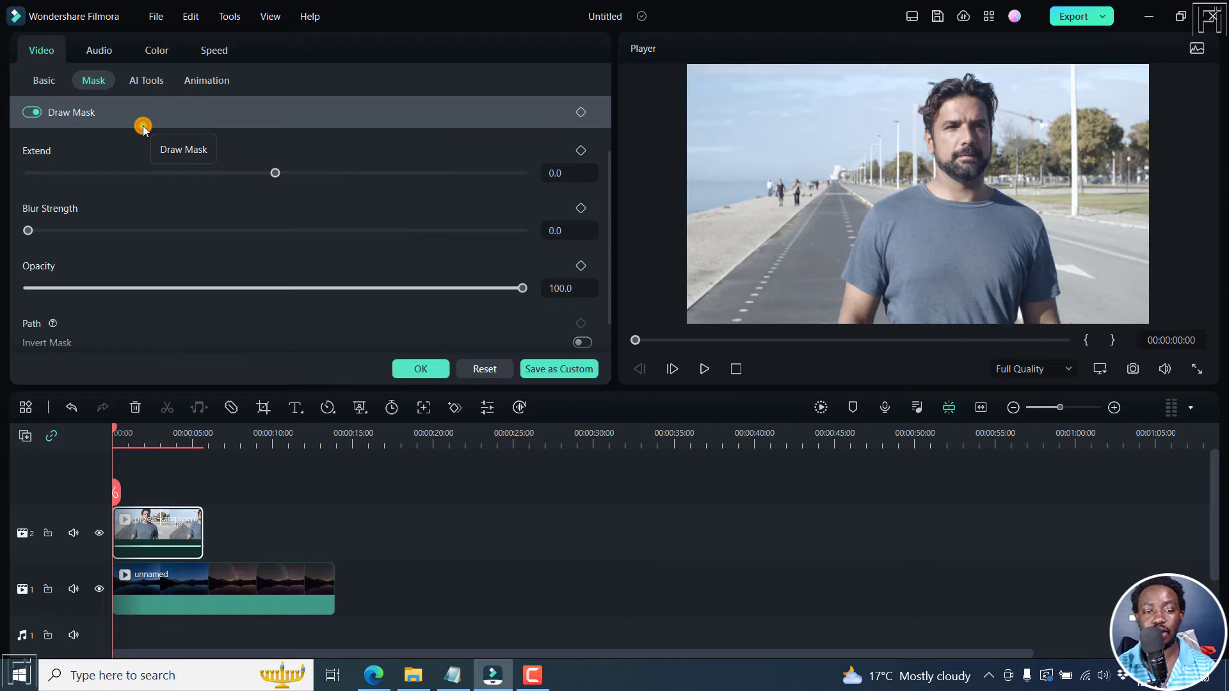
Trace mask points from the top of his head down his left side and shoulder to the frame bottom
left_click(935, 82)
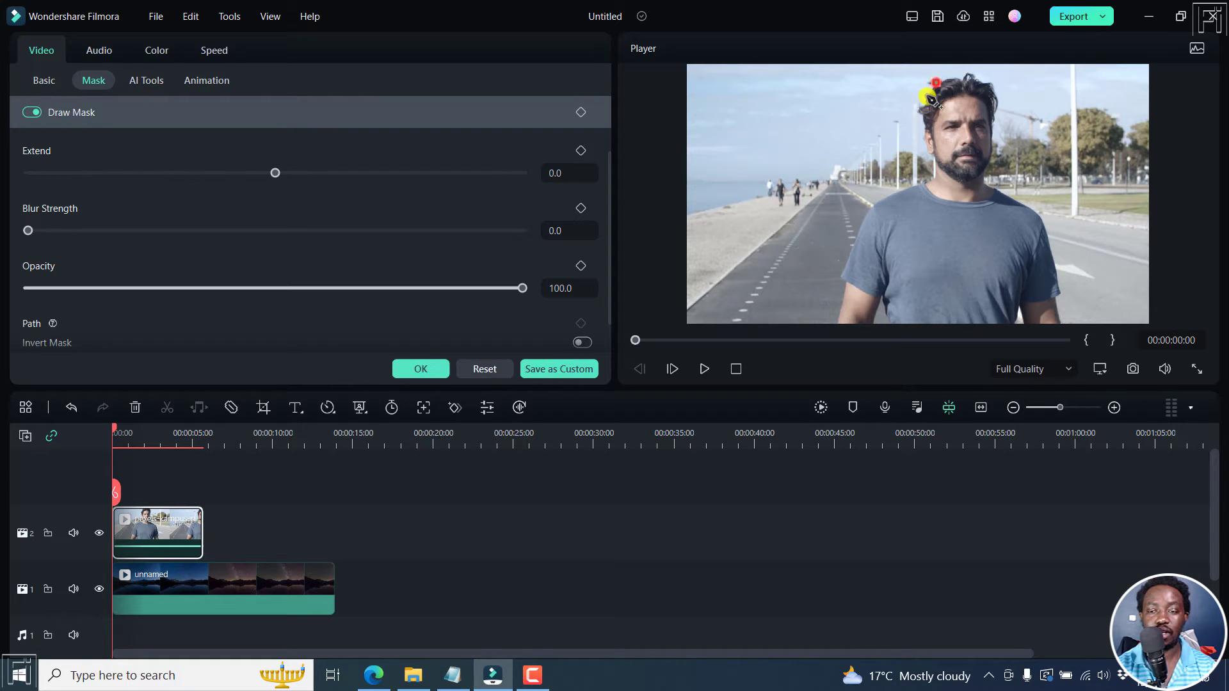
left_click(926, 96)
left_click(919, 111)
left_click(919, 133)
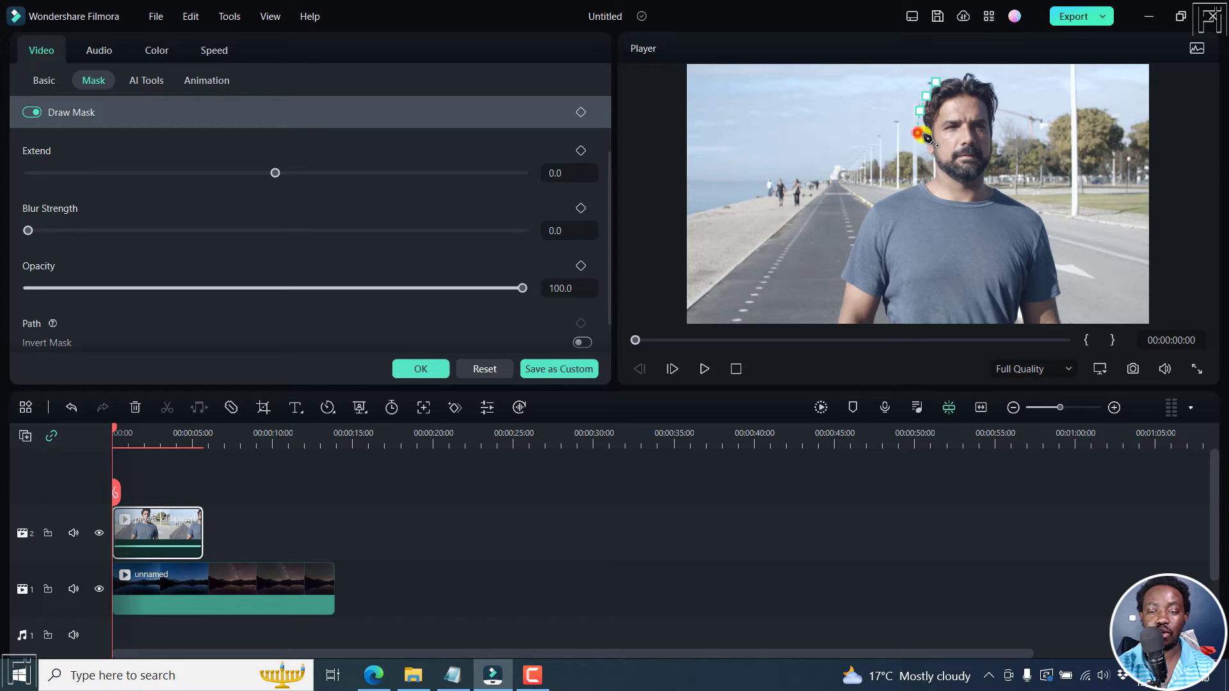
left_click(924, 148)
left_click(926, 158)
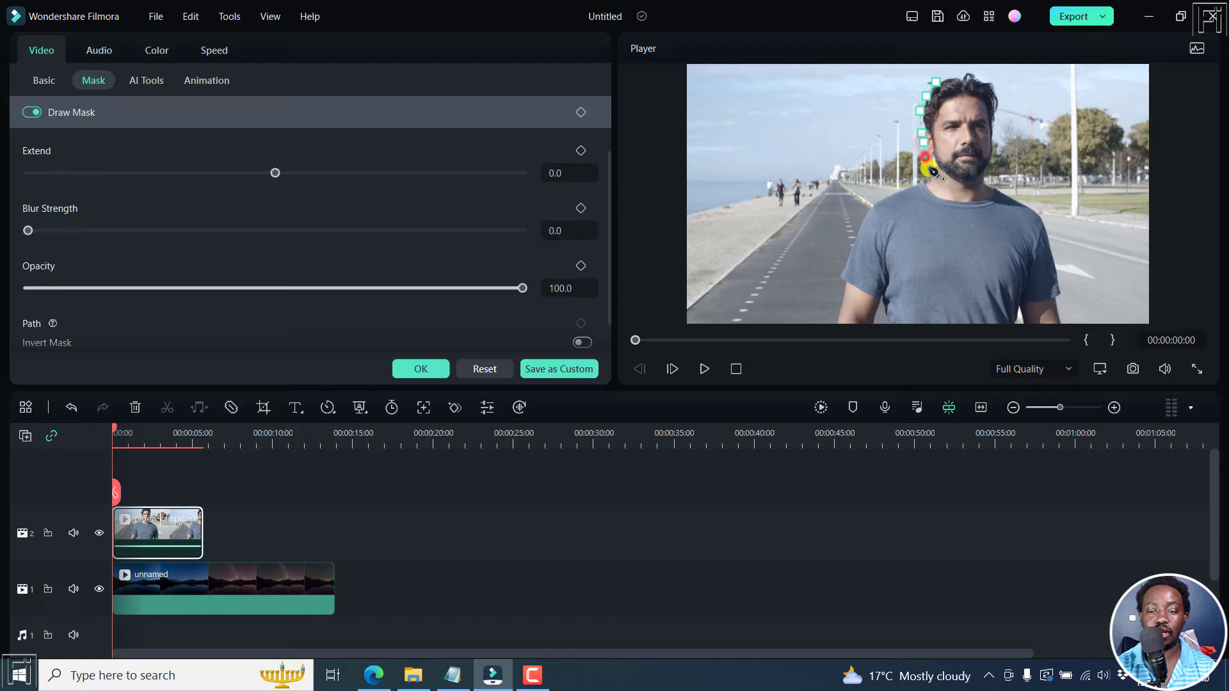
left_click(928, 171)
left_click(912, 183)
left_click(887, 195)
left_click(871, 207)
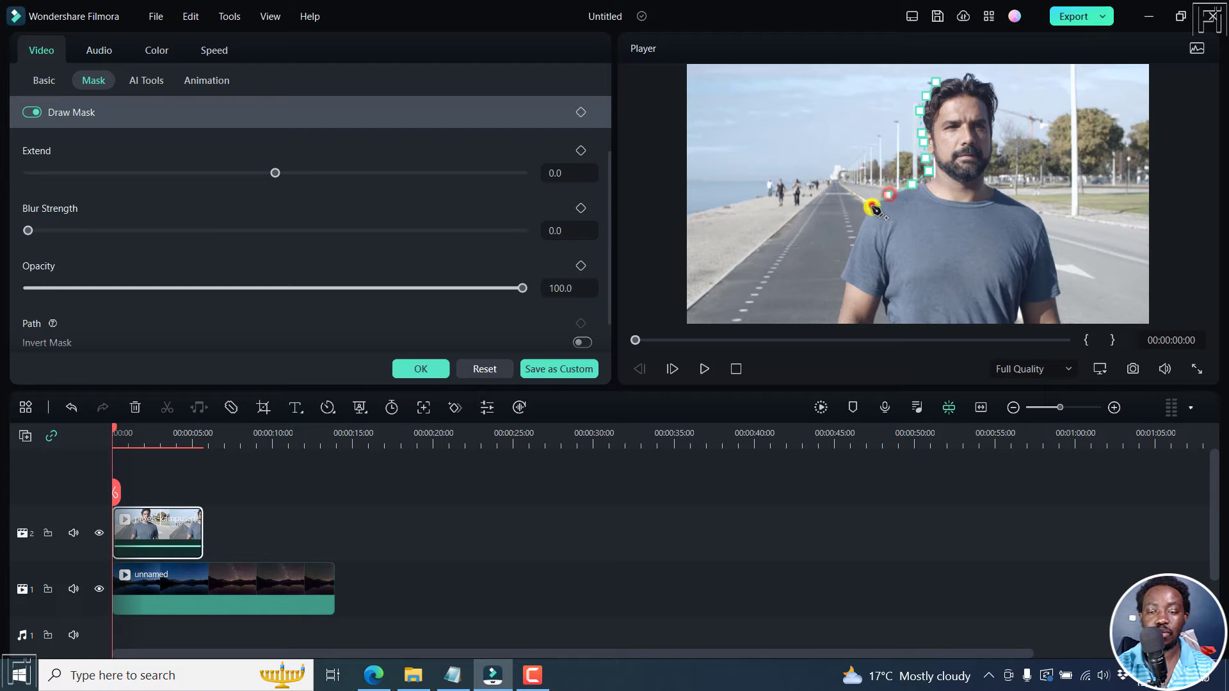
left_click(862, 221)
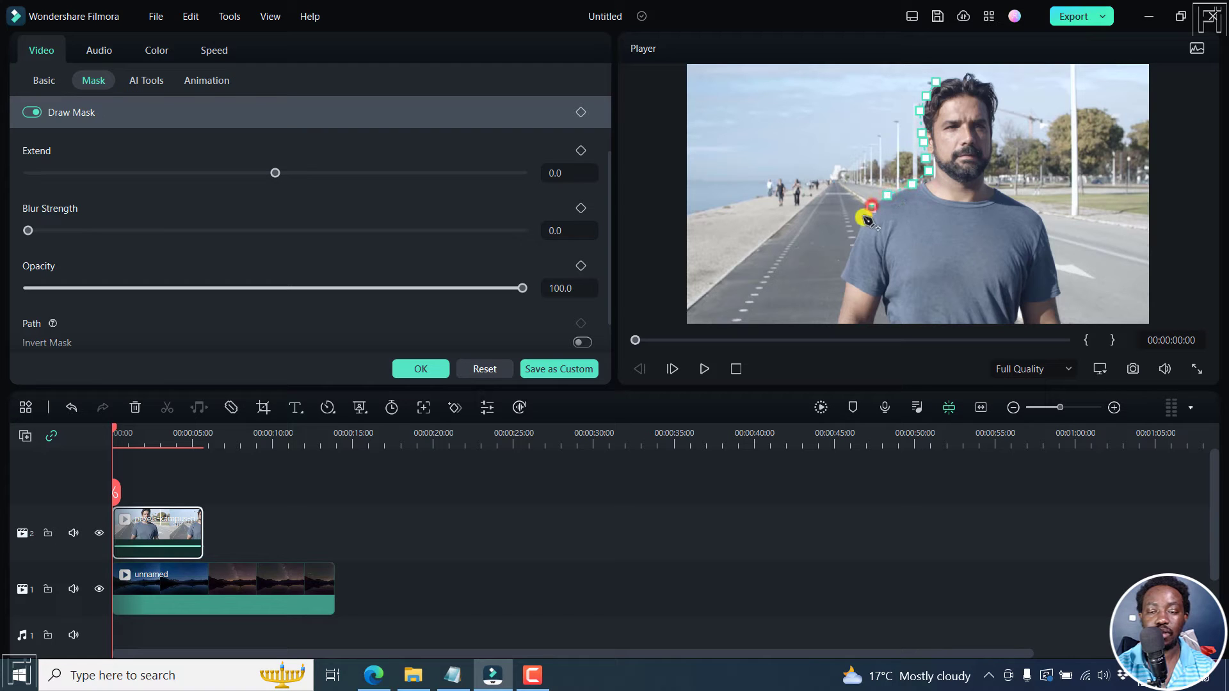
left_click(849, 249)
left_click(839, 281)
left_click(839, 293)
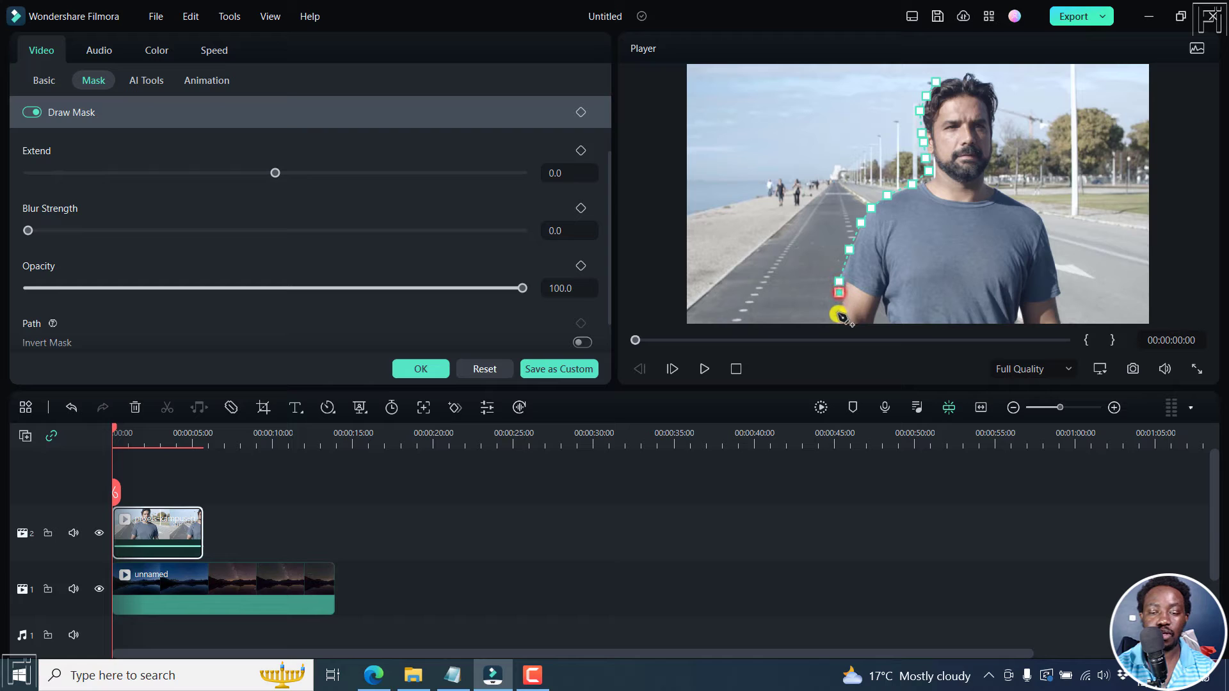
left_click(837, 315)
left_click(836, 320)
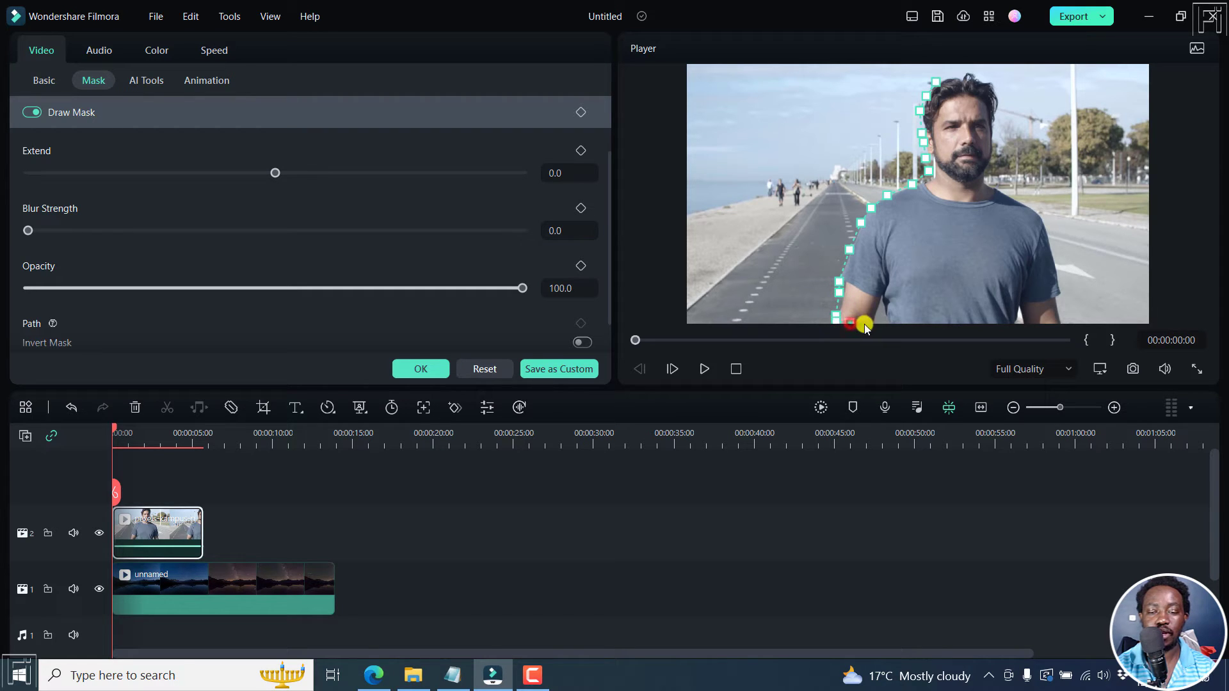
Run the mask outline along the frame's bottom edge beneath his torso
left_click(874, 318)
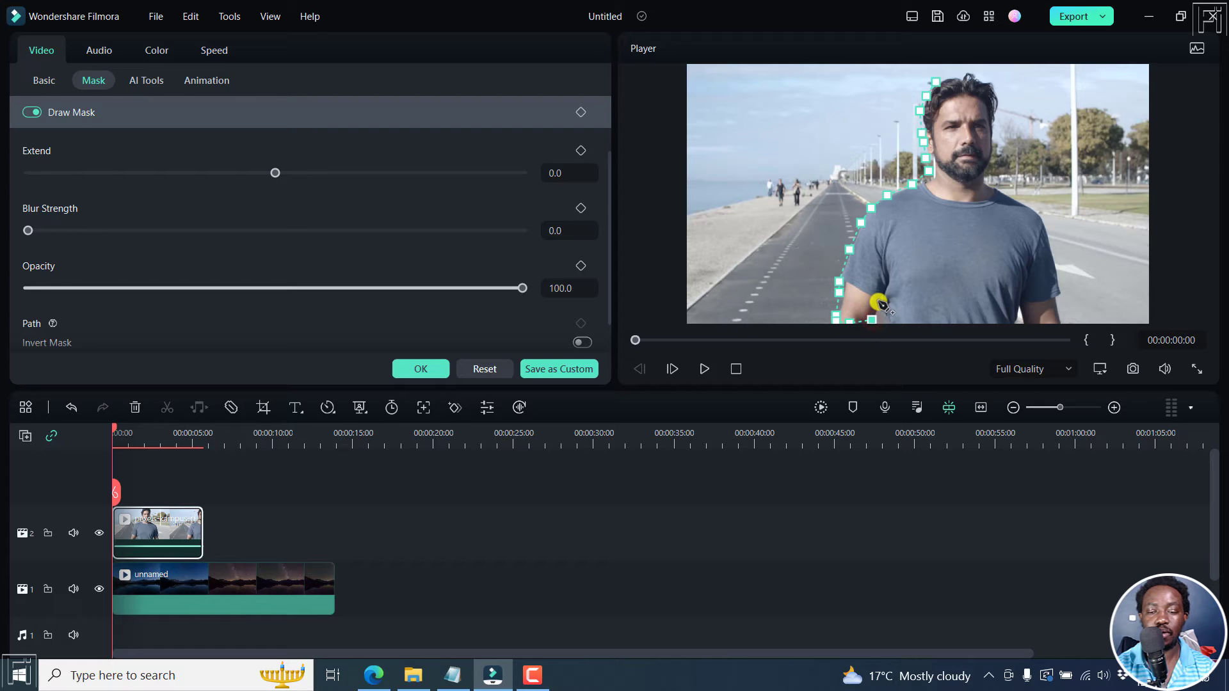
left_click(881, 298)
left_click(888, 318)
left_click(899, 320)
left_click(935, 321)
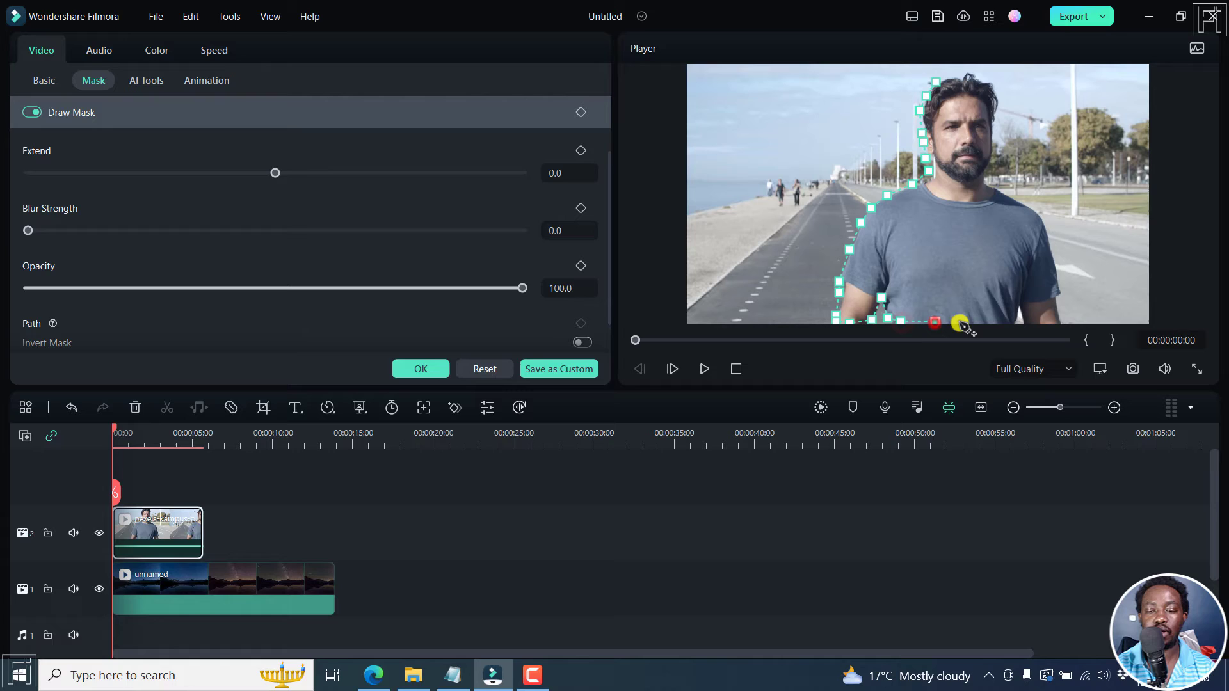
left_click(963, 321)
left_click(989, 320)
left_click(1011, 320)
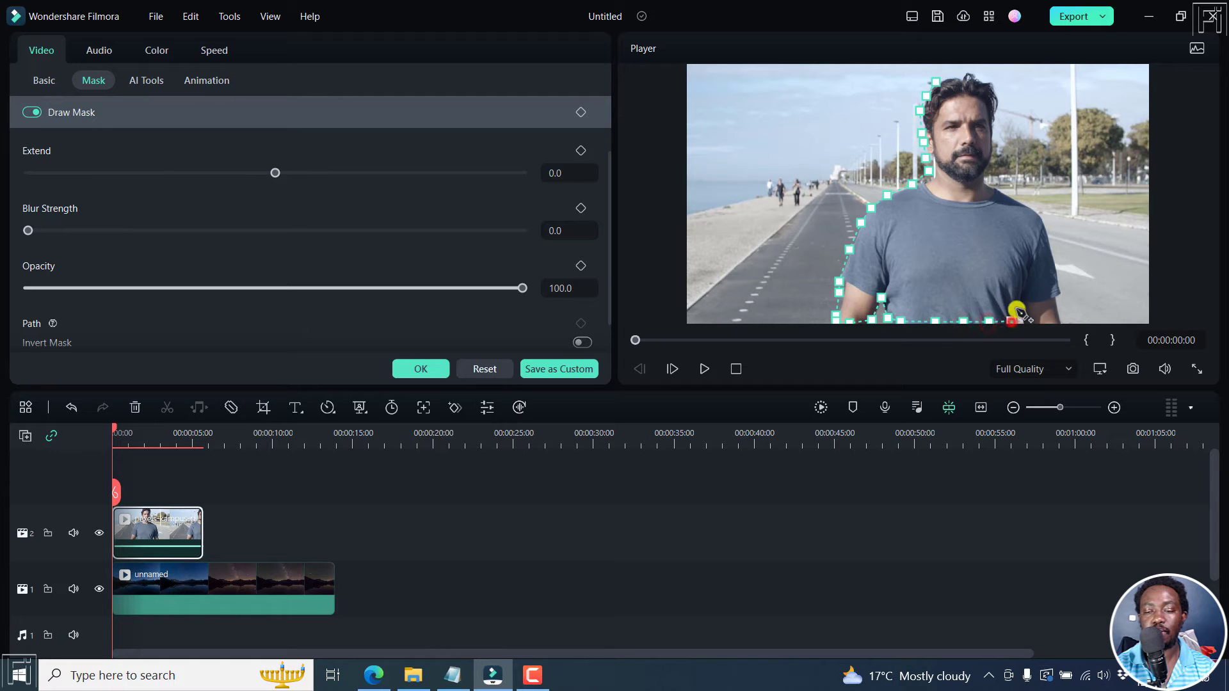
left_click(1019, 304)
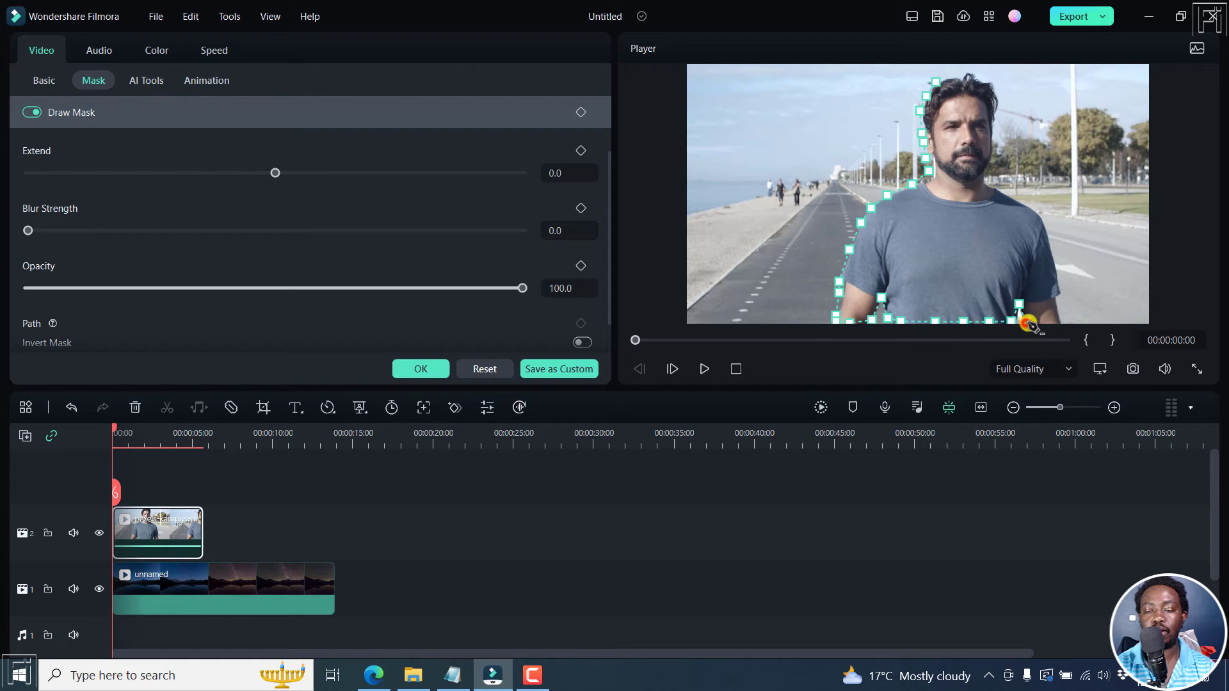
left_click(1026, 322)
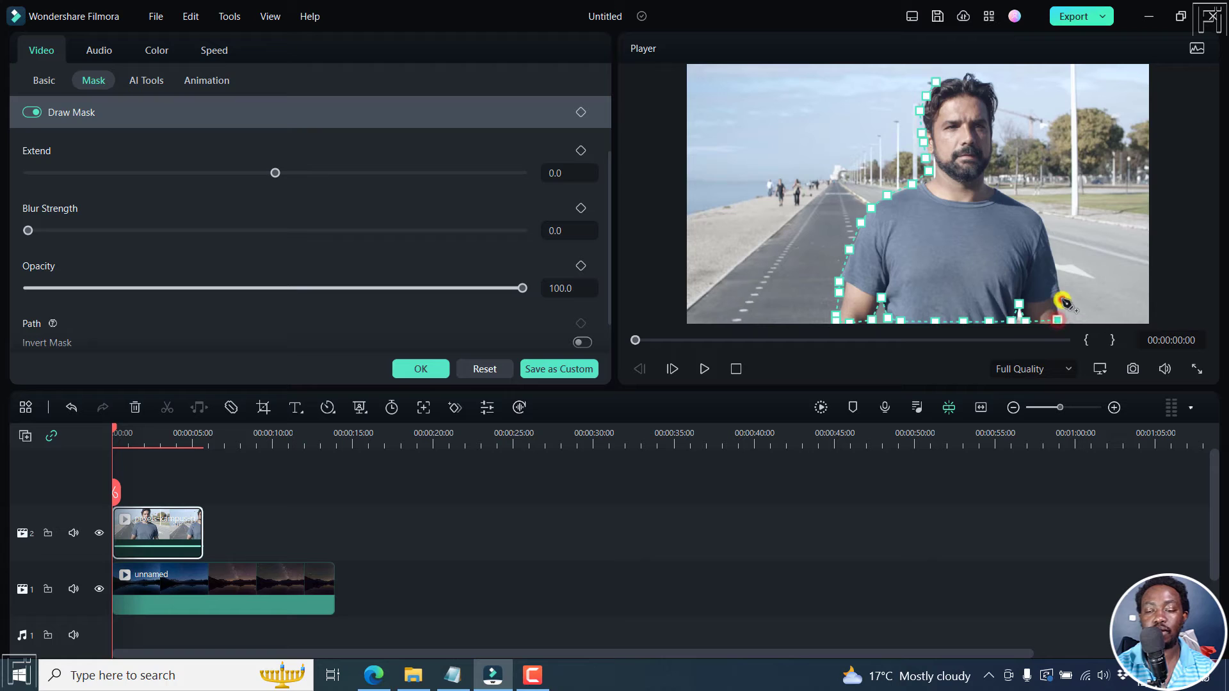
Trace up his right arm, shoulder, neck and hair, closing the mask at the starting point
left_click(1061, 299)
left_click(1061, 274)
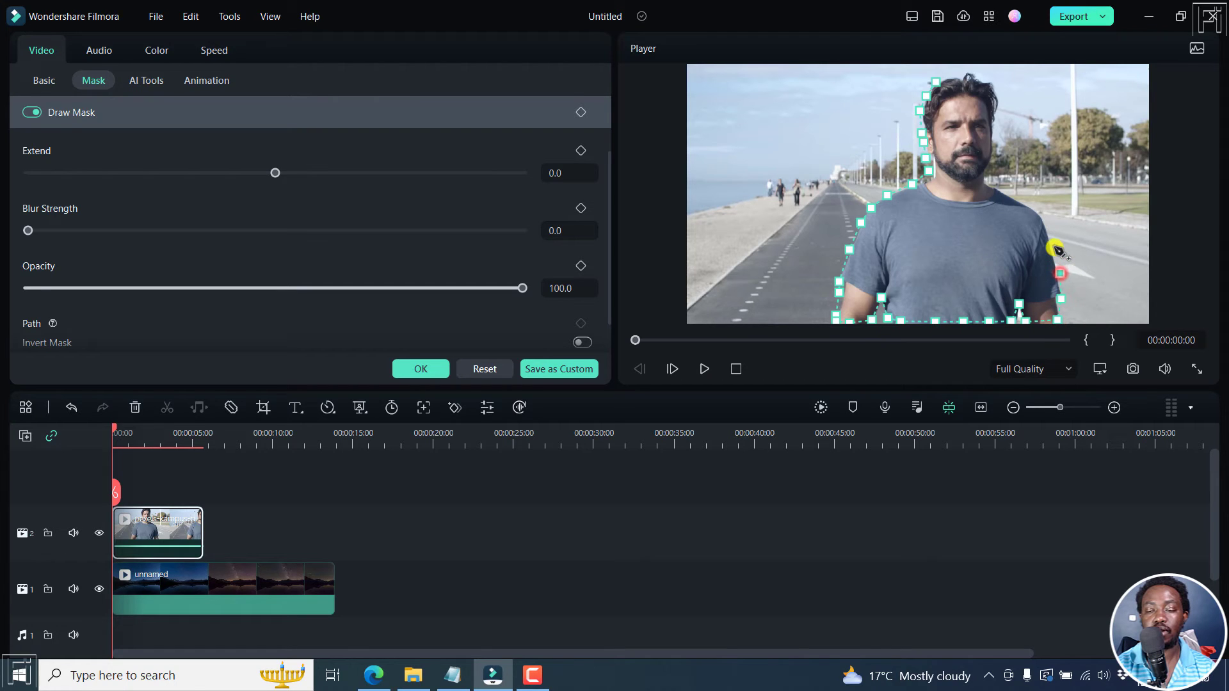
left_click(1054, 247)
left_click(1042, 222)
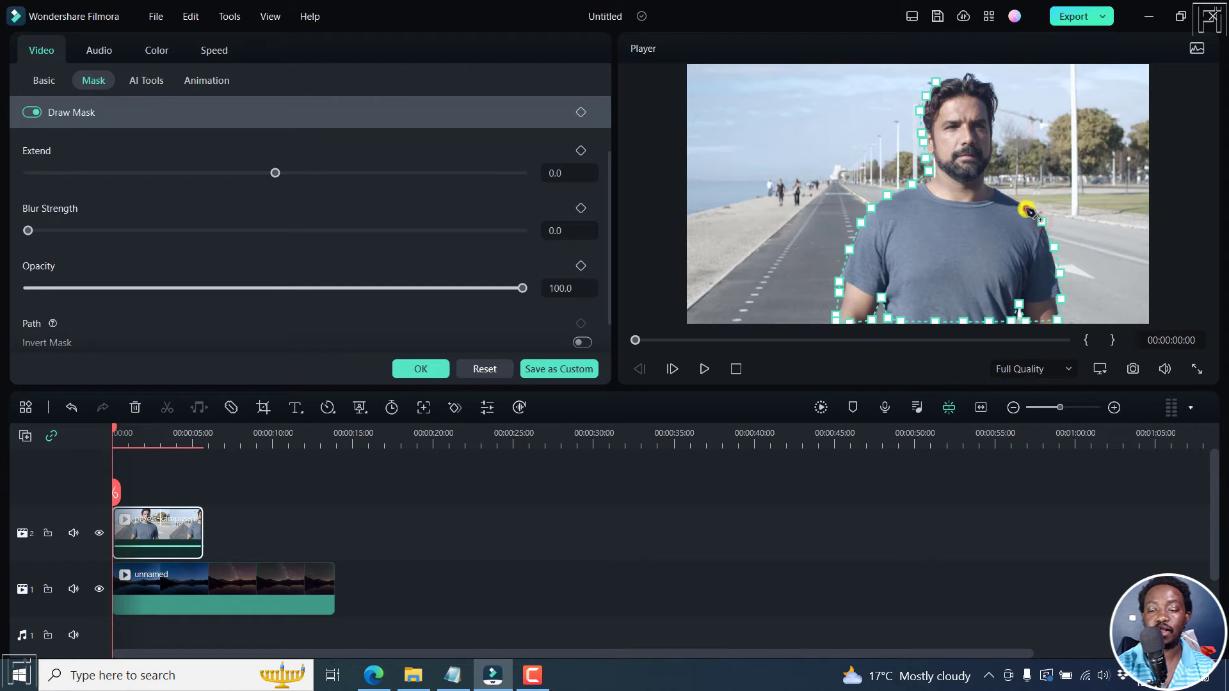
left_click(1026, 209)
left_click(1006, 197)
left_click(992, 182)
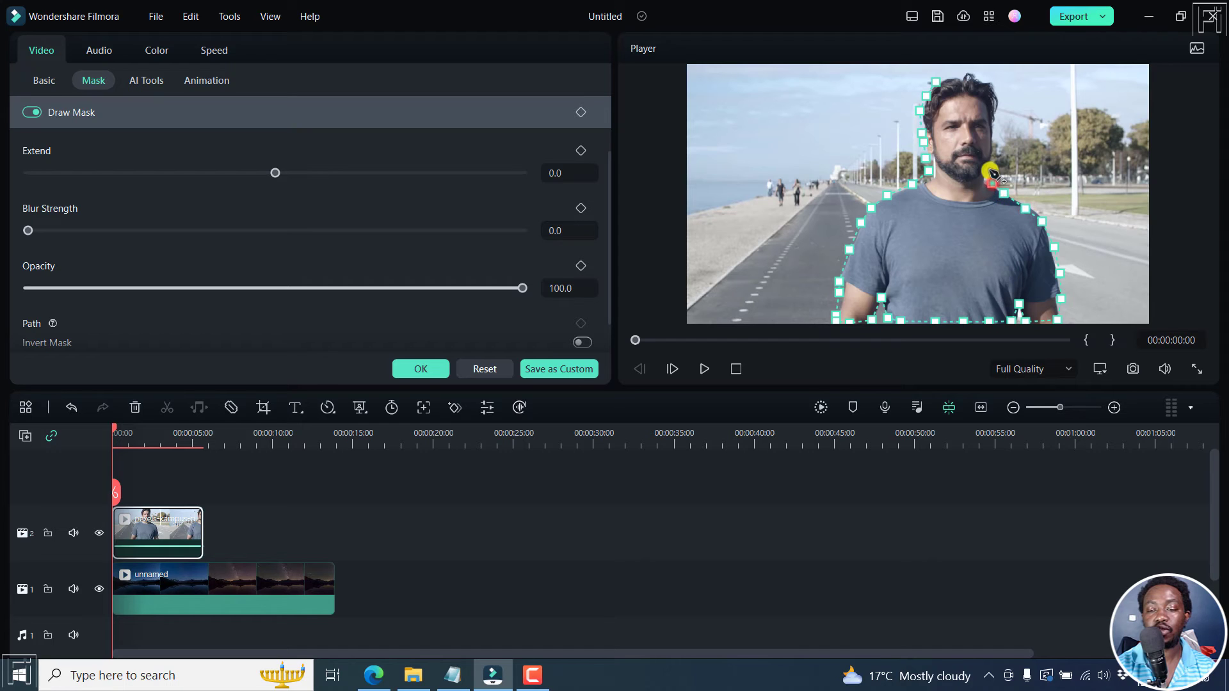
left_click(989, 168)
left_click(993, 154)
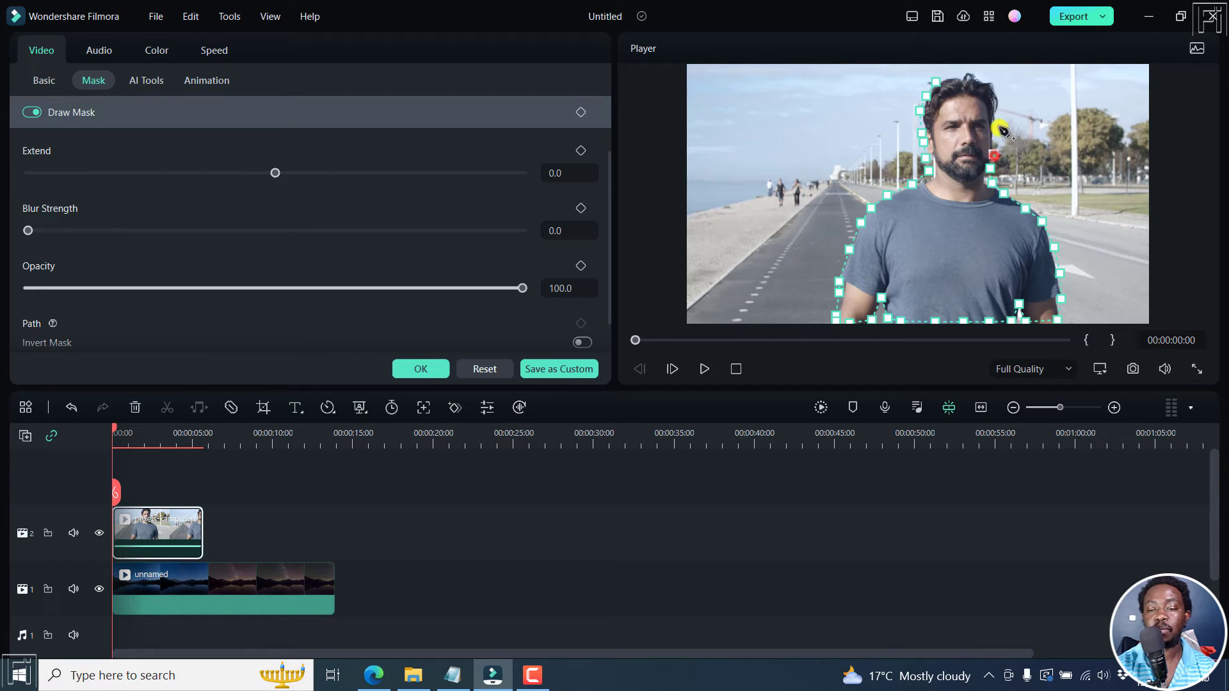
left_click(995, 136)
left_click(997, 116)
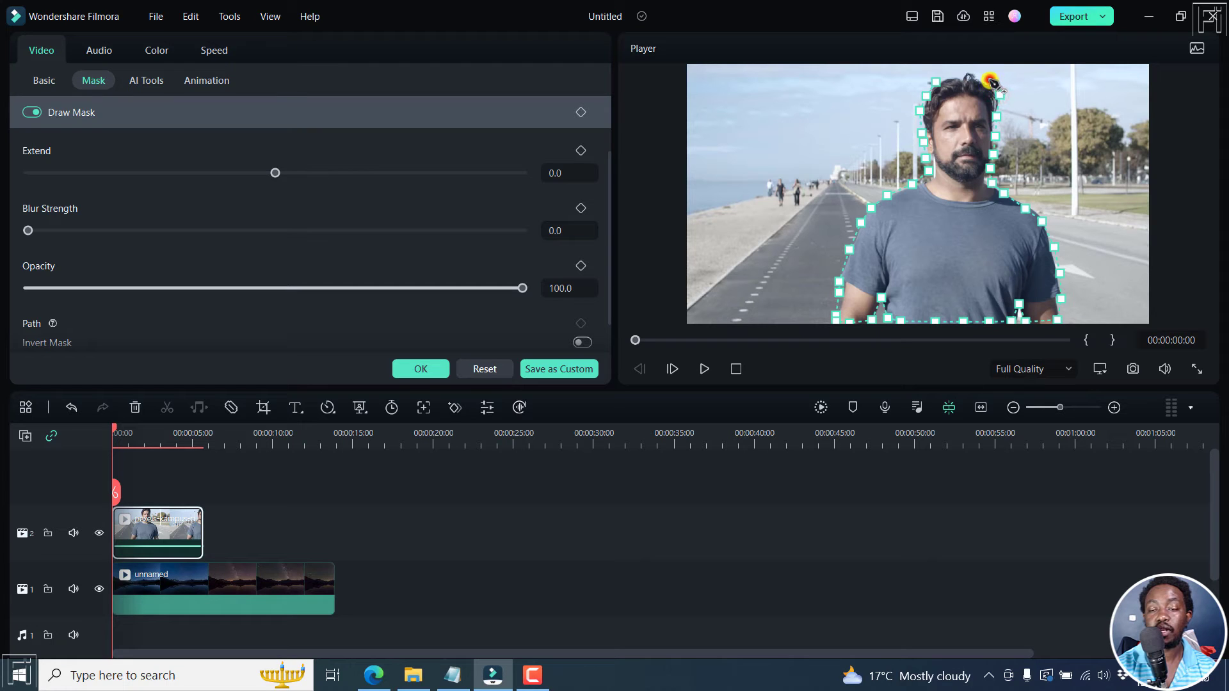
left_click(970, 71)
left_click(953, 74)
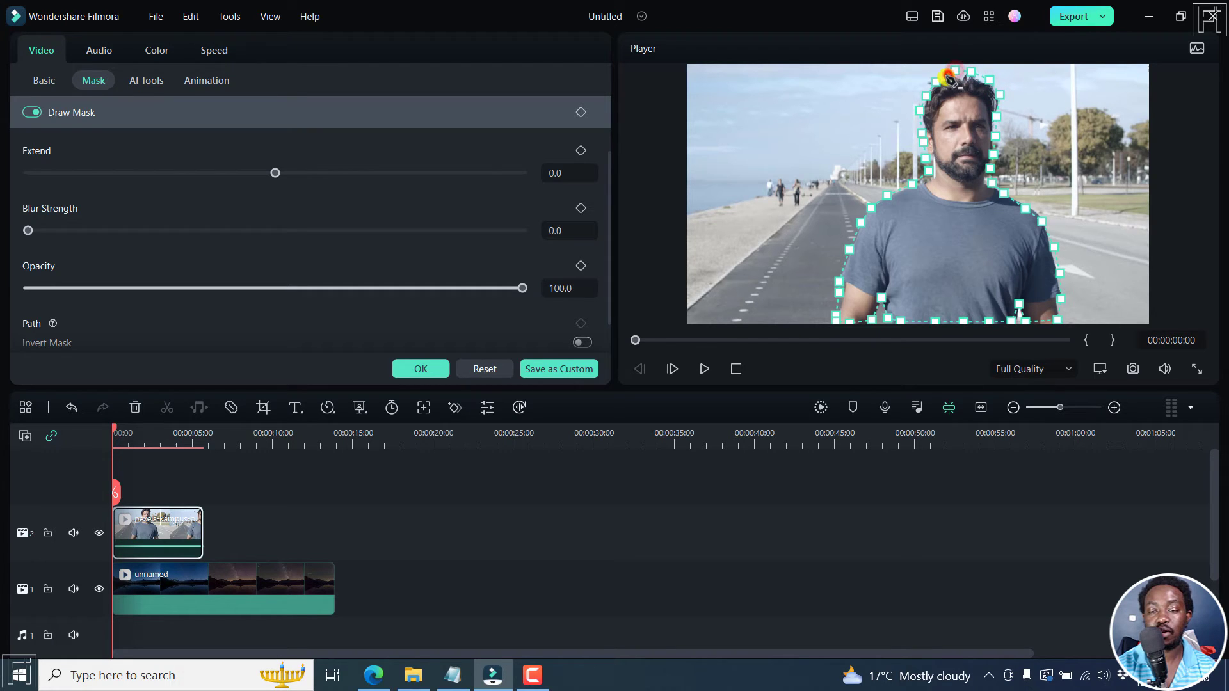
left_click(938, 82)
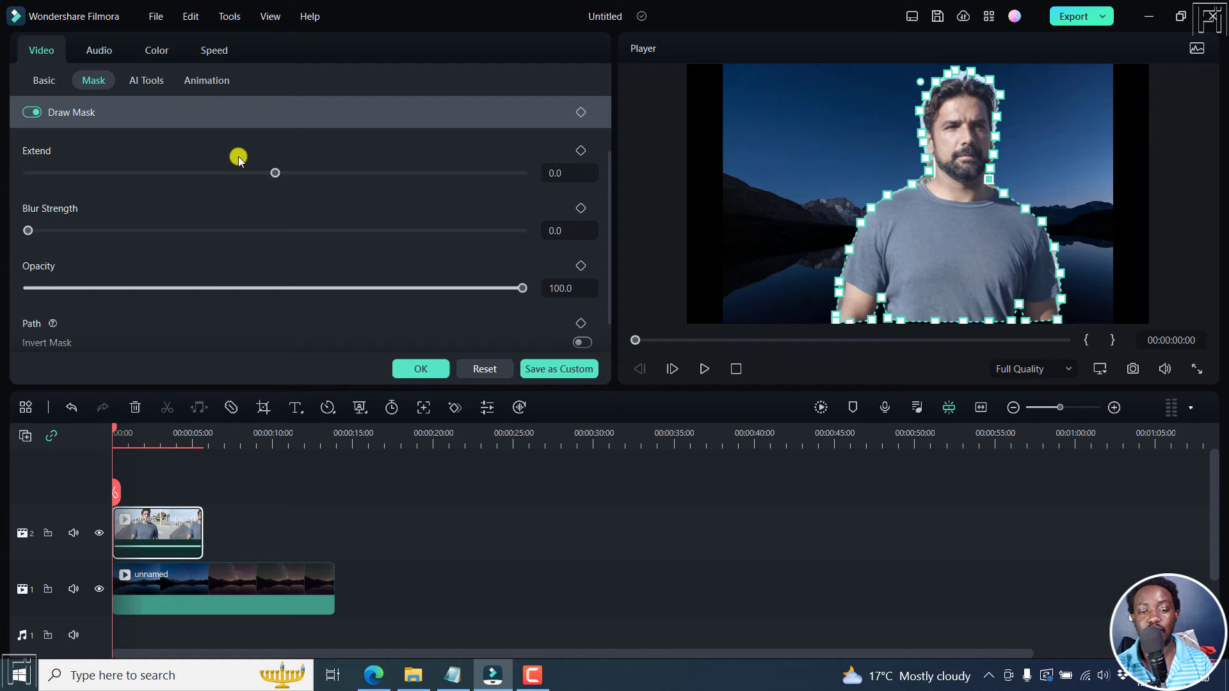
left_click_drag(275, 173, 202, 173)
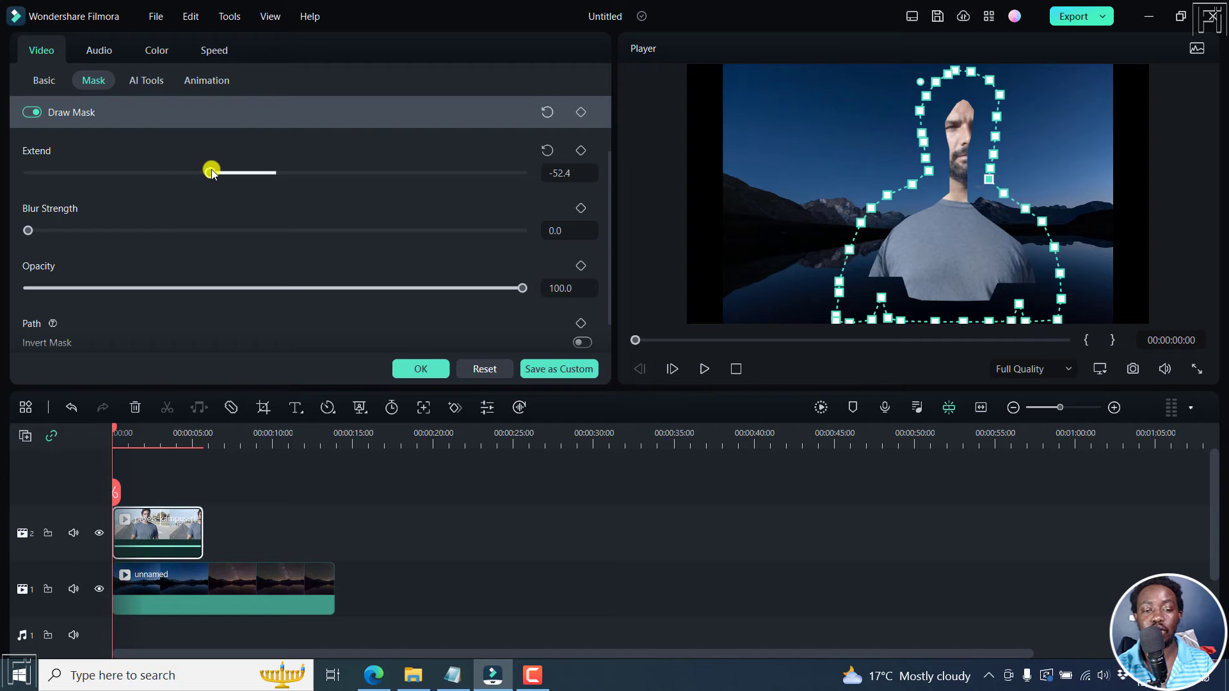
left_click_drag(212, 171, 468, 194)
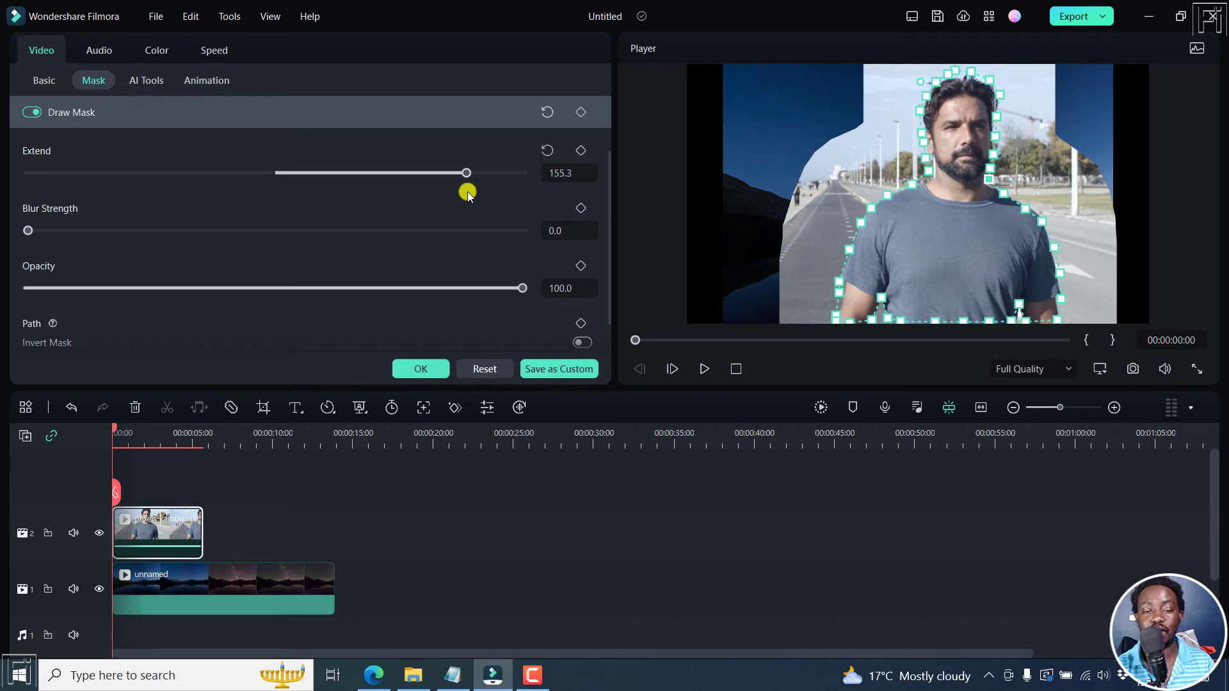
left_click(547, 151)
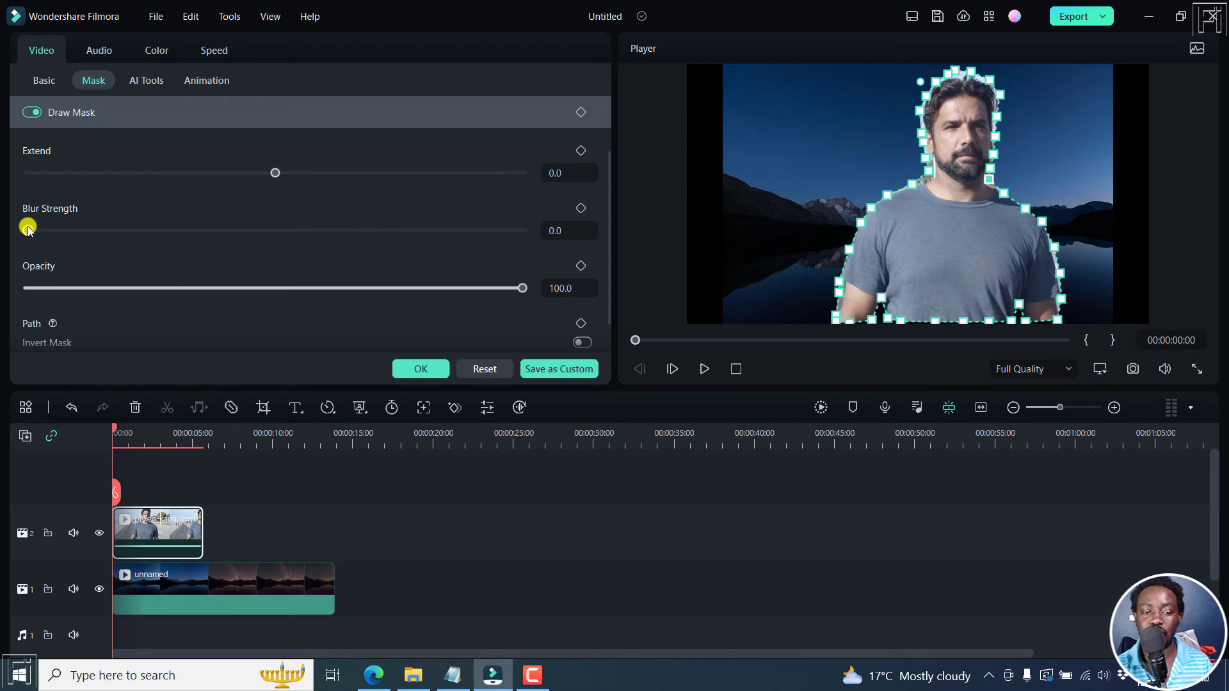
Set the mask Blur Strength to 97.1 and play the preview
mouse_move(29, 231)
left_mouse_down()
mouse_move(359, 236)
mouse_move(507, 257)
left_mouse_up()
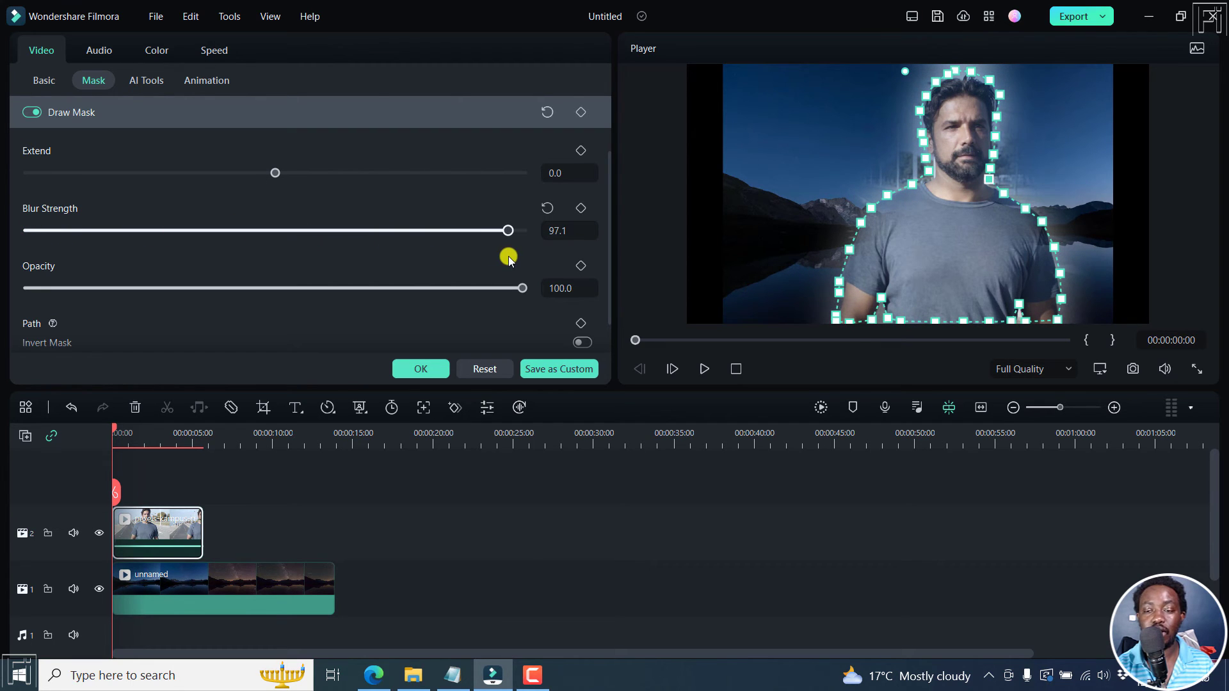
left_click(698, 369)
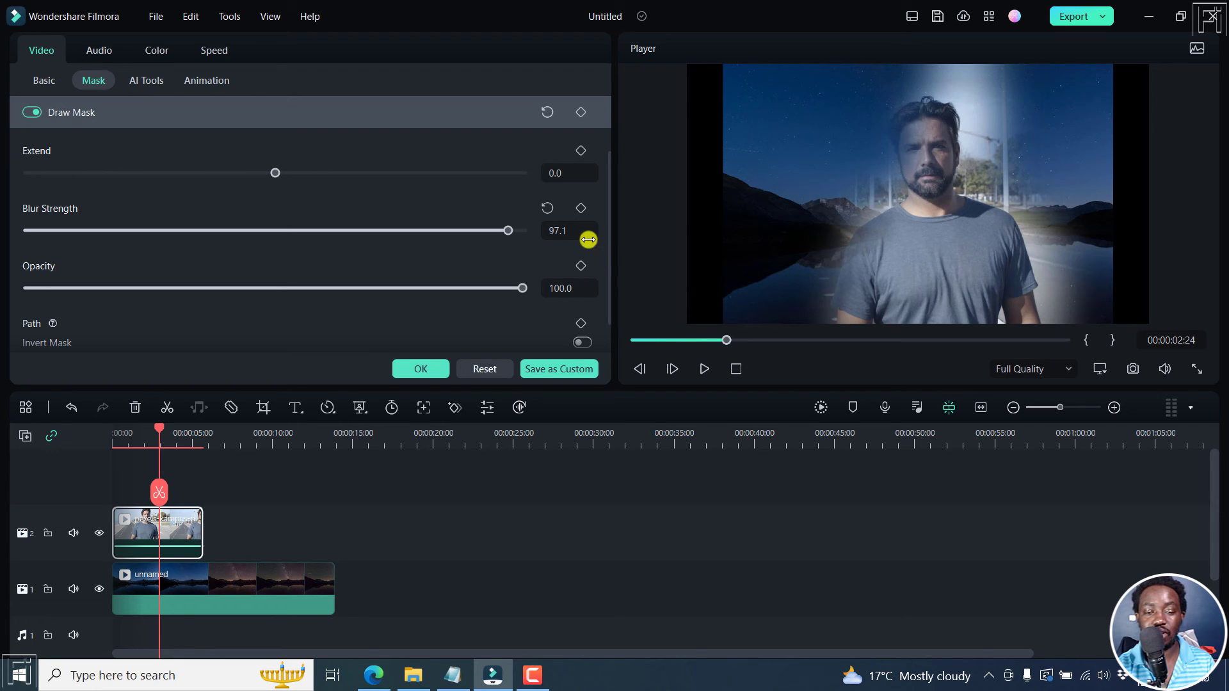
Lower the mask Opacity to 59.5, then play and pause the preview
left_click_drag(609, 222, 609, 252)
left_click_drag(522, 247, 324, 250)
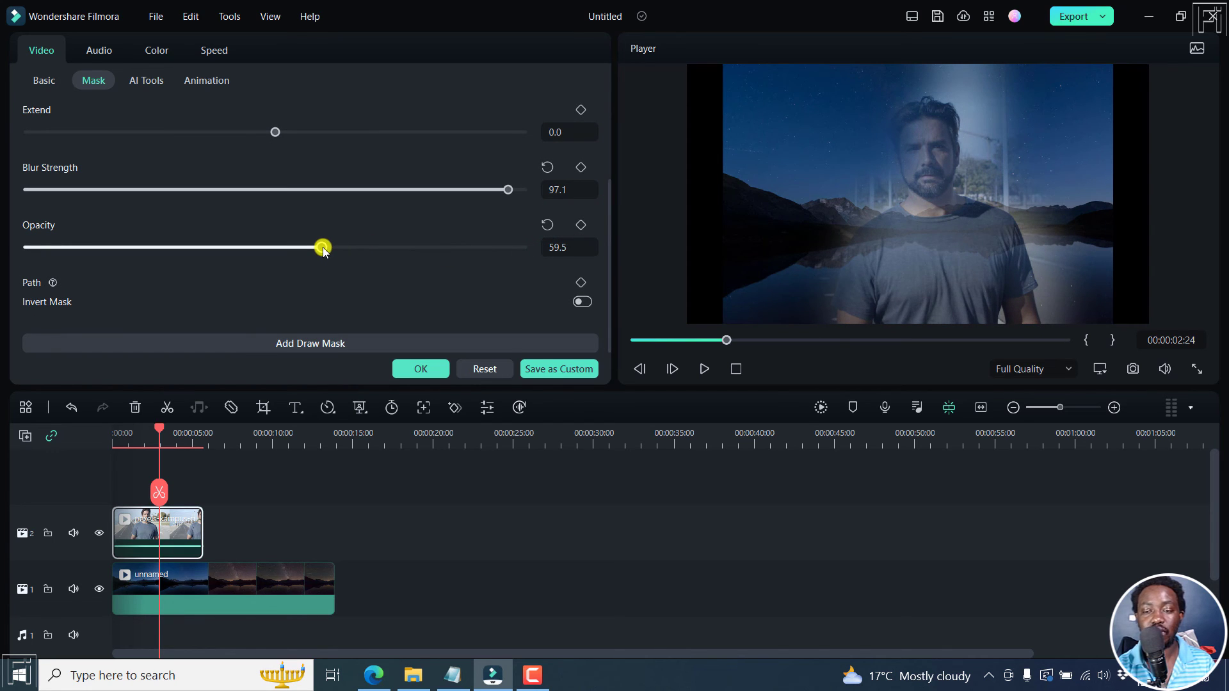
left_click(735, 370)
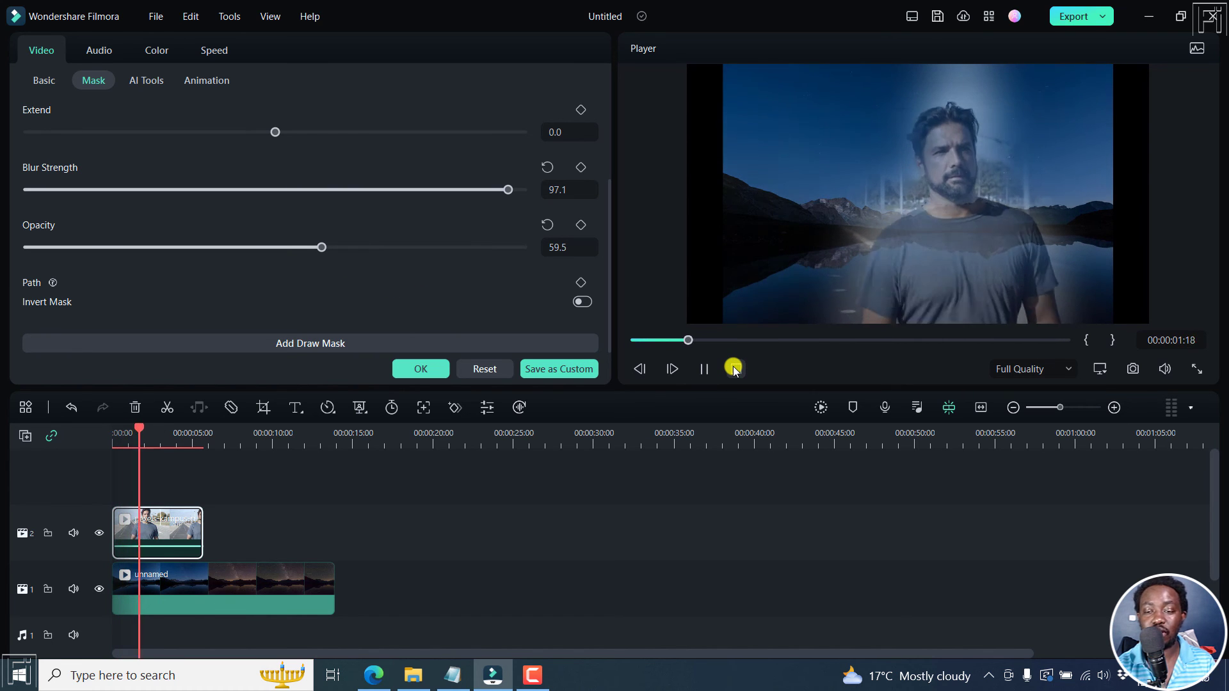
key("space")
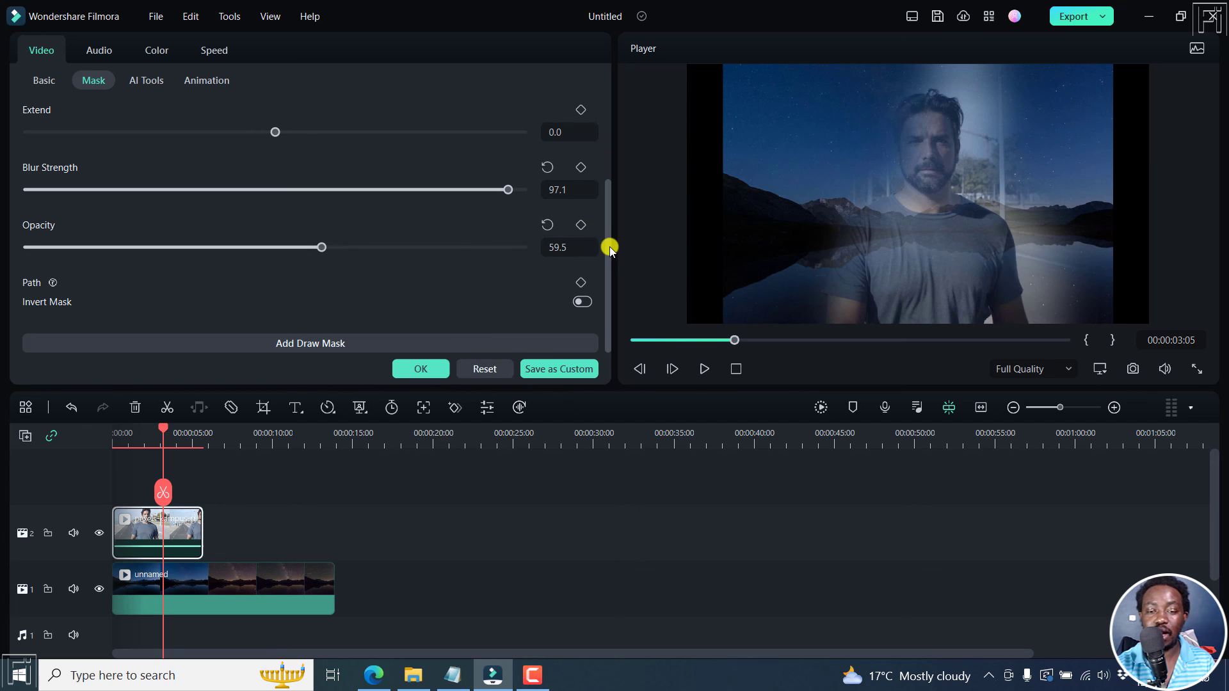
left_click_drag(609, 246, 614, 154)
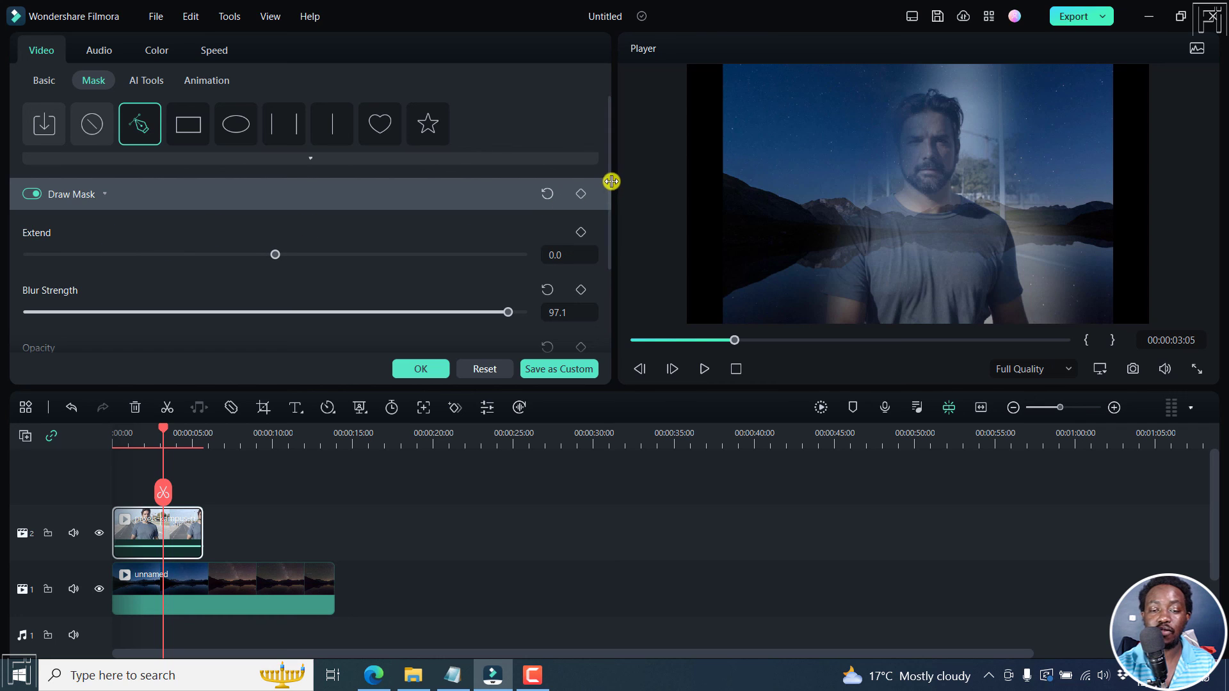
left_click_drag(609, 183, 603, 268)
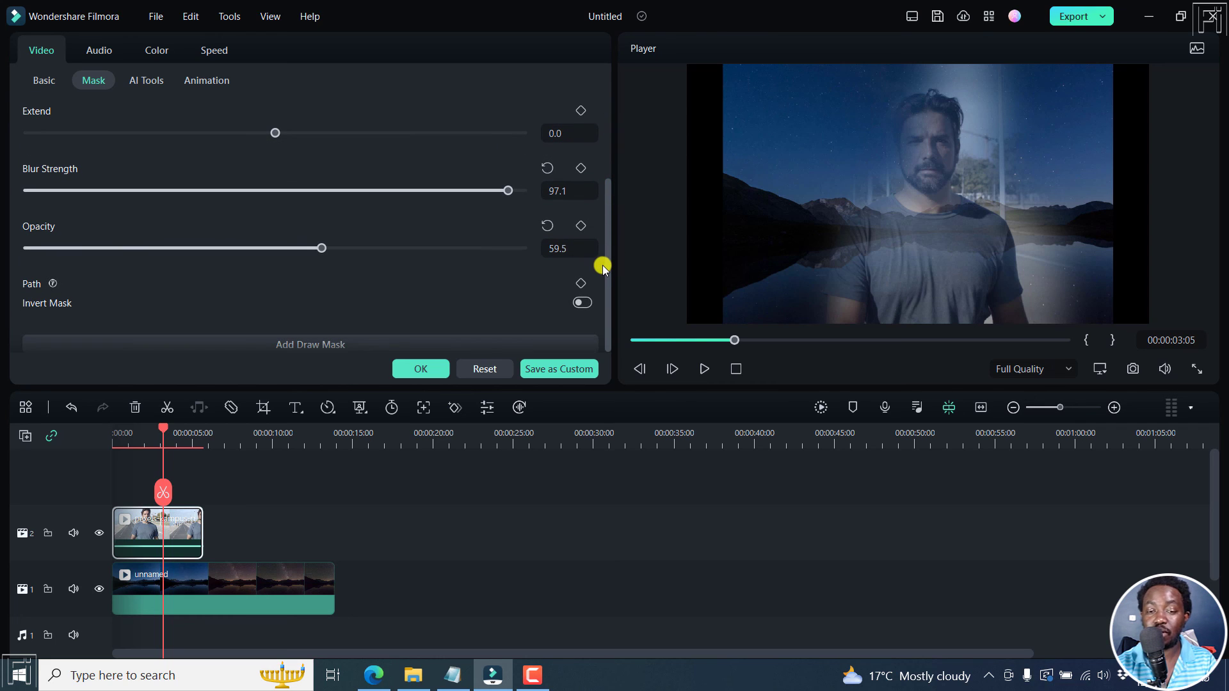
left_click(583, 301)
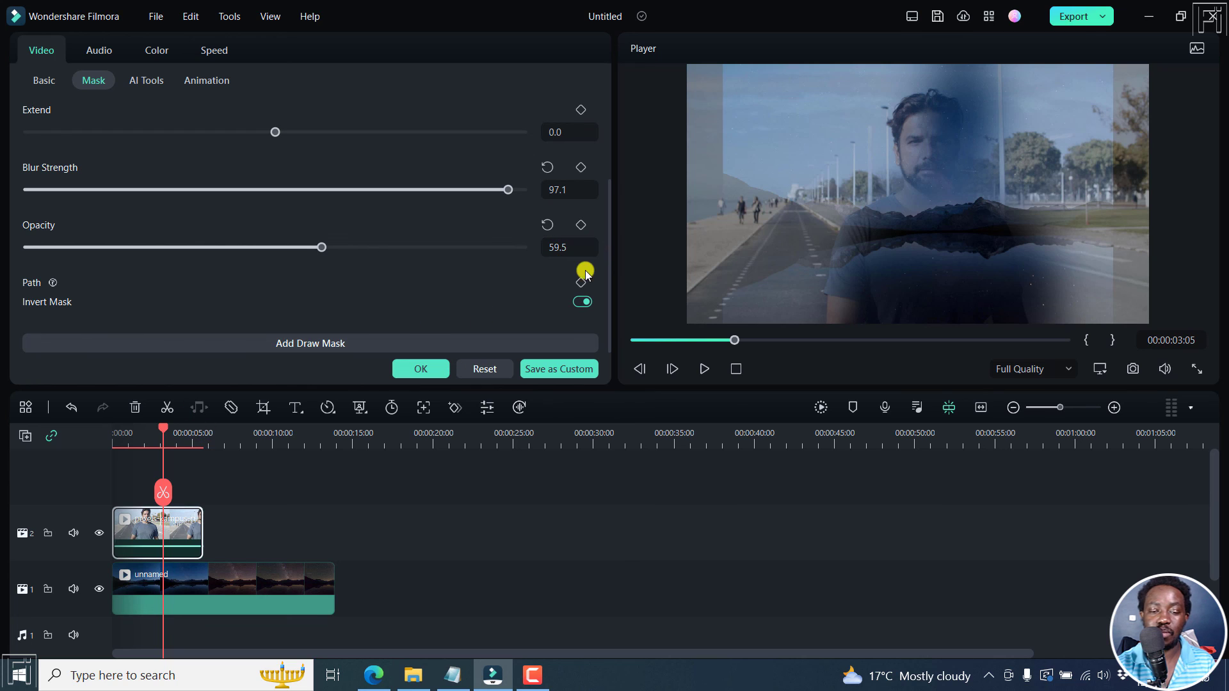
left_click(579, 302)
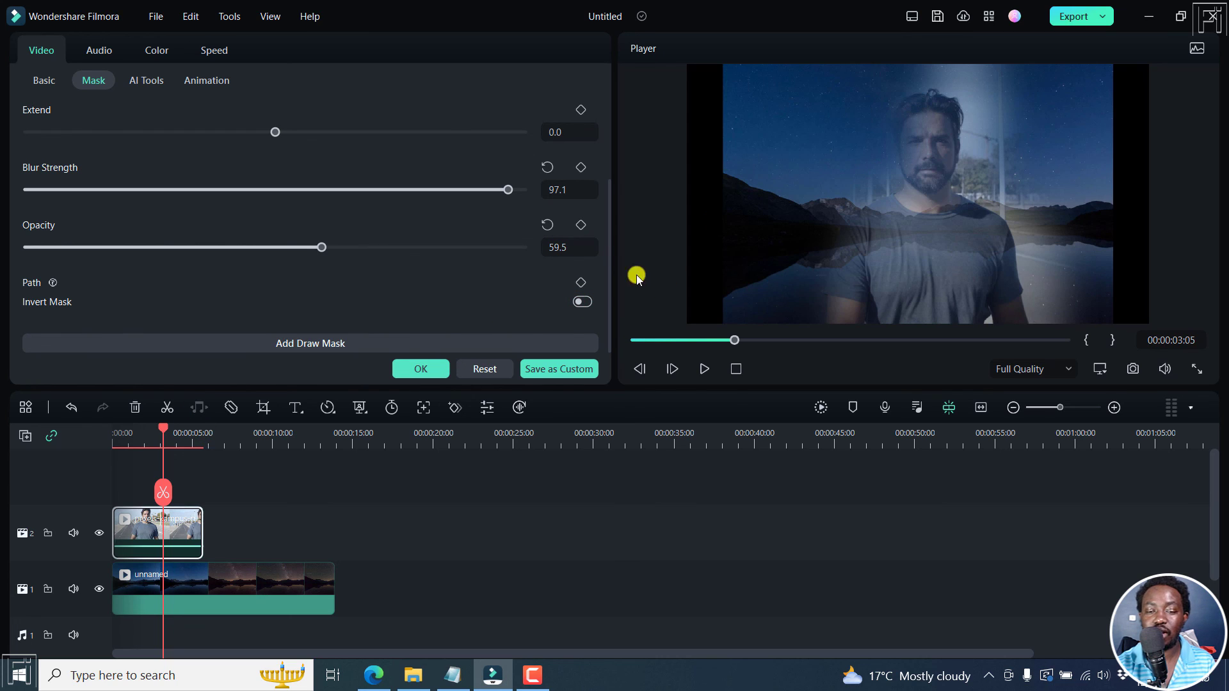